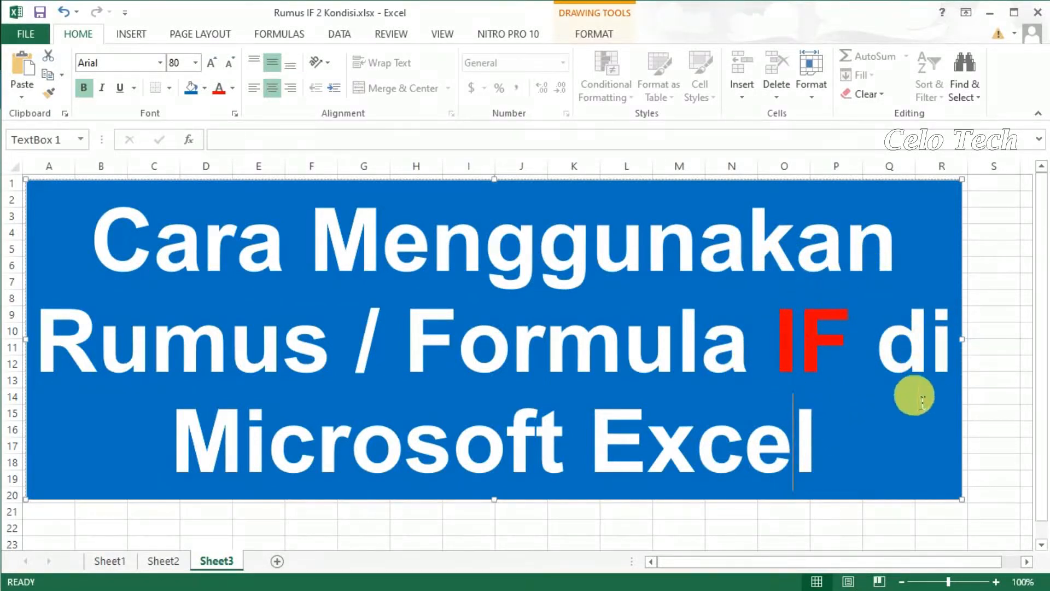
On Sheet2, extend the IF description text box downward until its last line with the word FALSE fits inside
{"action": "left_click", "coordinate": [897, 453]}
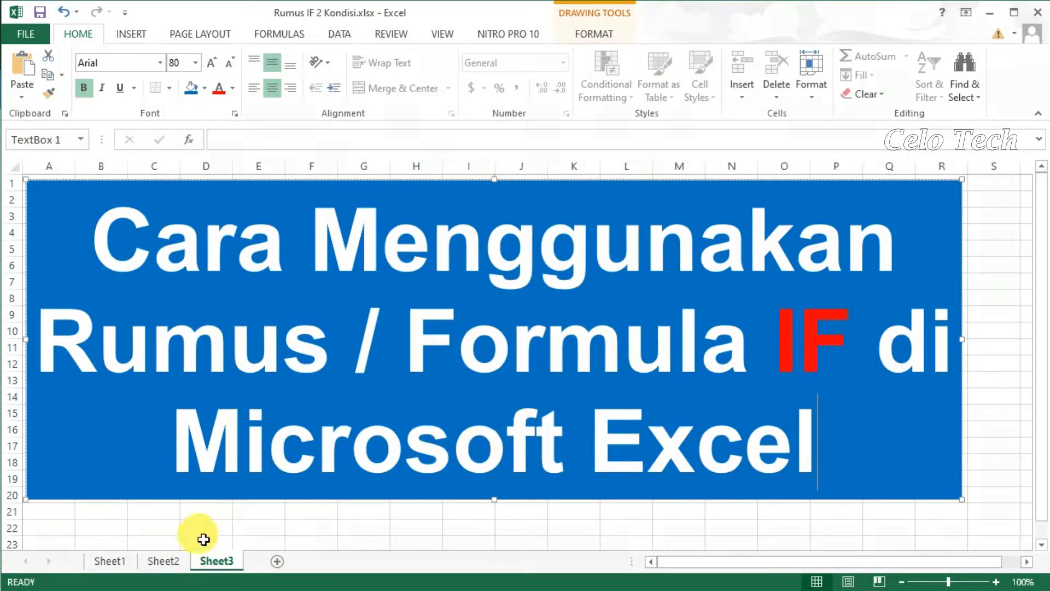
{"action": "left_click", "coordinate": [161, 560]}
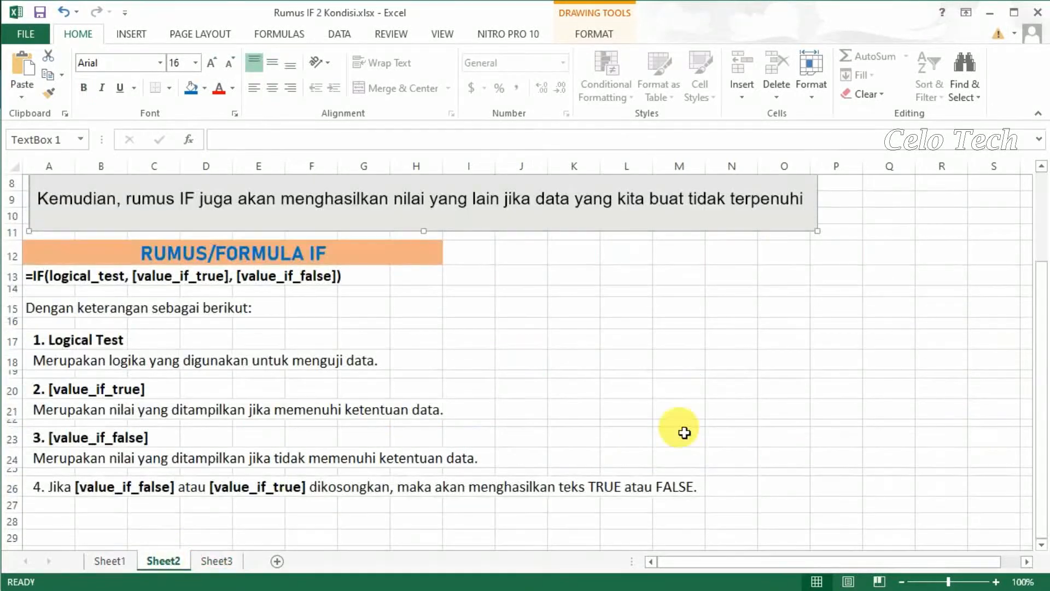
{"action": "left_click", "coordinate": [1041, 230]}
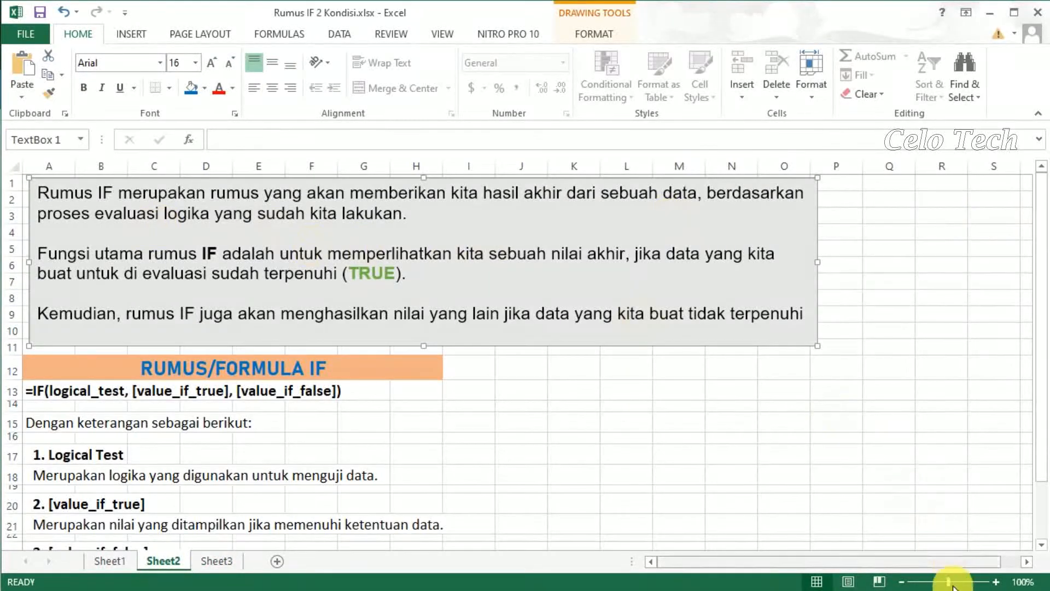
{"action": "left_click", "coordinate": [996, 582]}
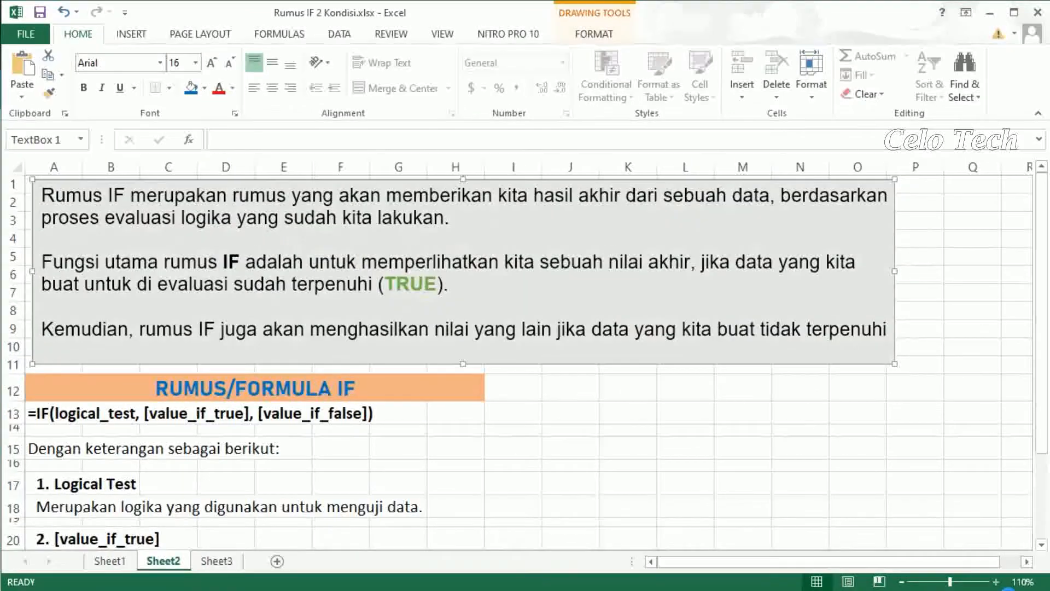
{"action": "left_click", "coordinate": [996, 582]}
{"action": "left_click", "coordinate": [995, 582]}
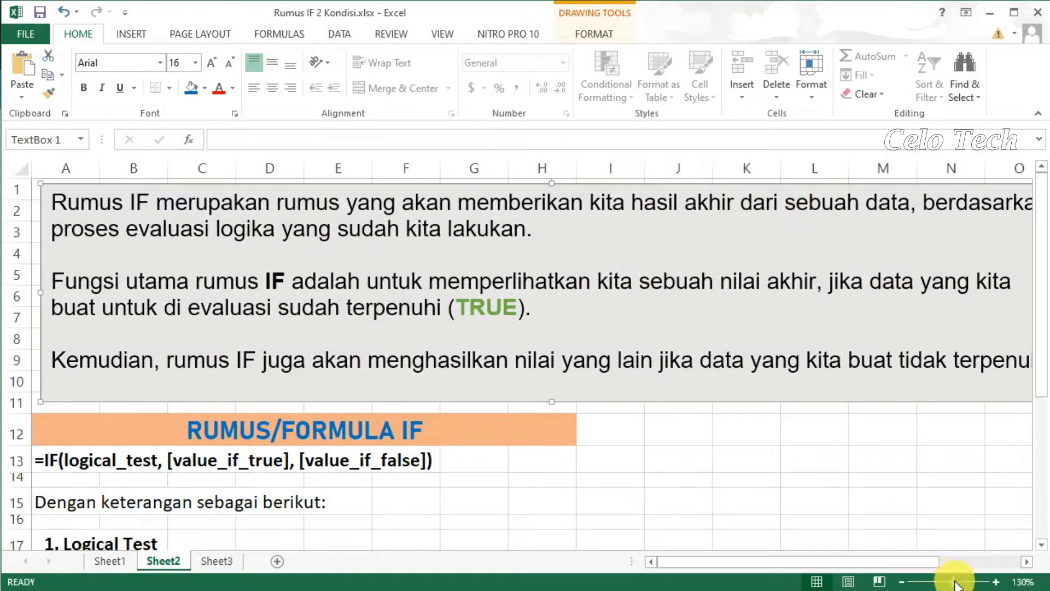
{"action": "left_click_drag", "start_coordinate": [953, 582], "coordinate": [952, 583]}
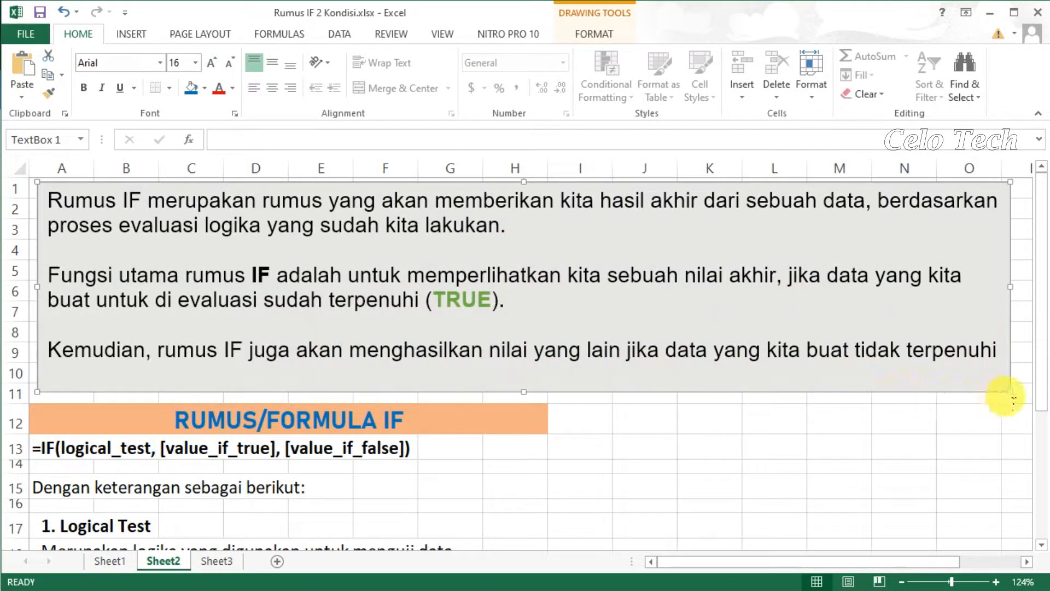
{"action": "left_click_drag", "start_coordinate": [536, 405], "coordinate": [525, 408]}
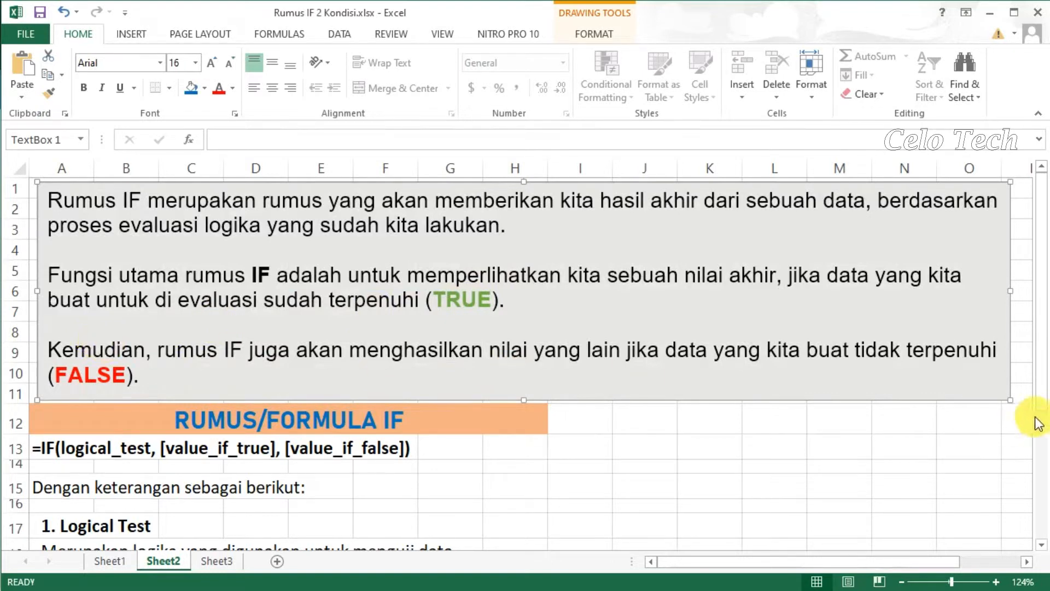
Review the IF syntax and the explanations of logical_test, value_if_true and value_if_false on Sheet2
{"action": "left_click", "coordinate": [1018, 418]}
{"action": "left_click_drag", "start_coordinate": [1042, 408], "coordinate": [1042, 536]}
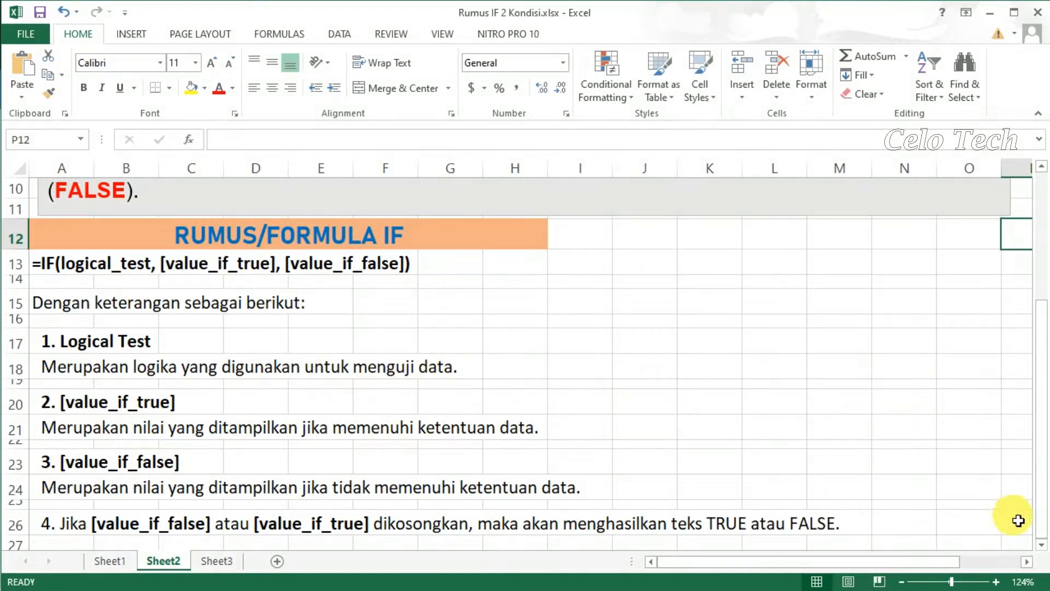
{"action": "left_click", "coordinate": [1041, 544]}
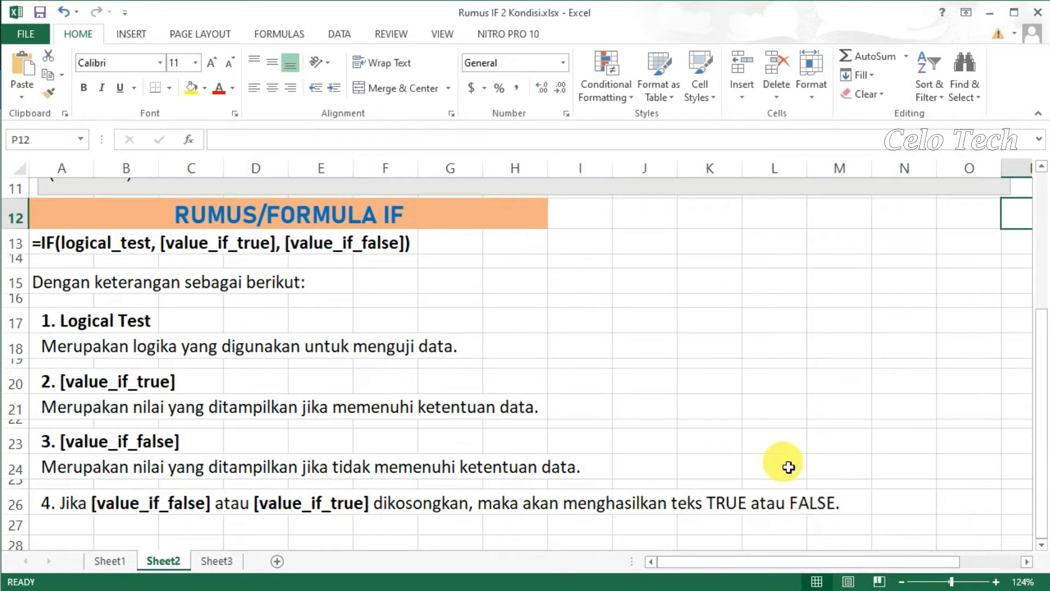
{"action": "left_click_drag", "start_coordinate": [1041, 281], "coordinate": [1038, 266]}
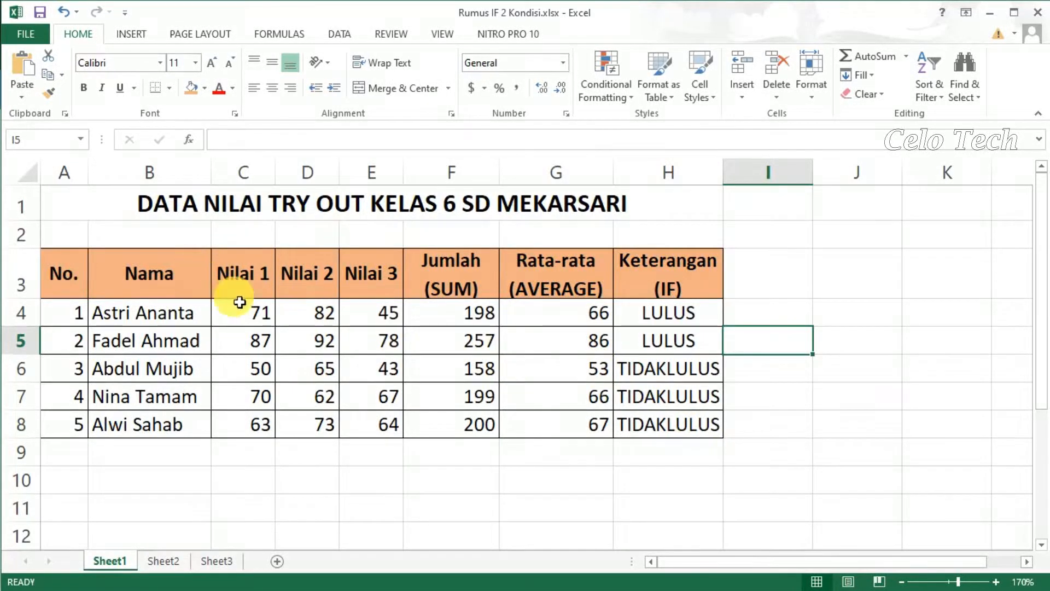
On Sheet1, clear the Jumlah, Rata-rata and Keterangan results in cells F4:H8
{"action": "left_click", "coordinate": [151, 235]}
{"action": "left_click", "coordinate": [78, 236]}
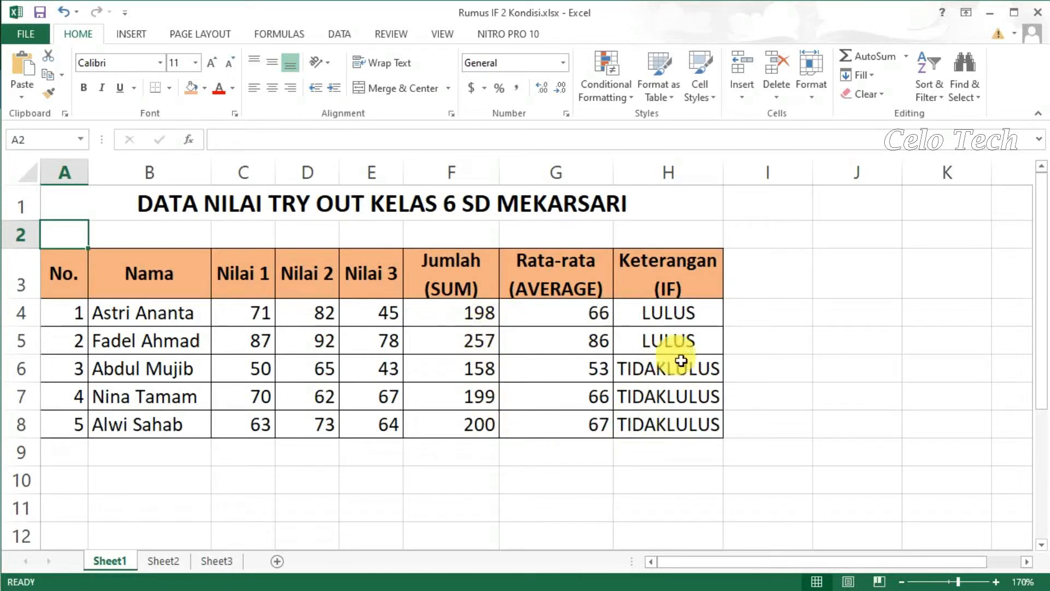
{"action": "left_click", "coordinate": [469, 321]}
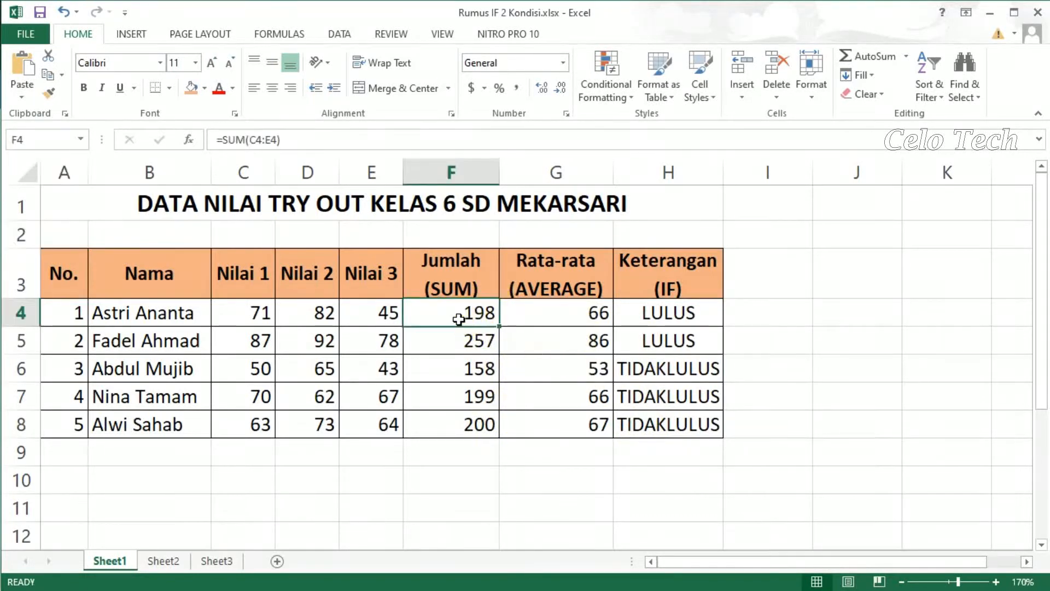
{"action": "left_click_drag", "start_coordinate": [472, 325], "coordinate": [690, 426]}
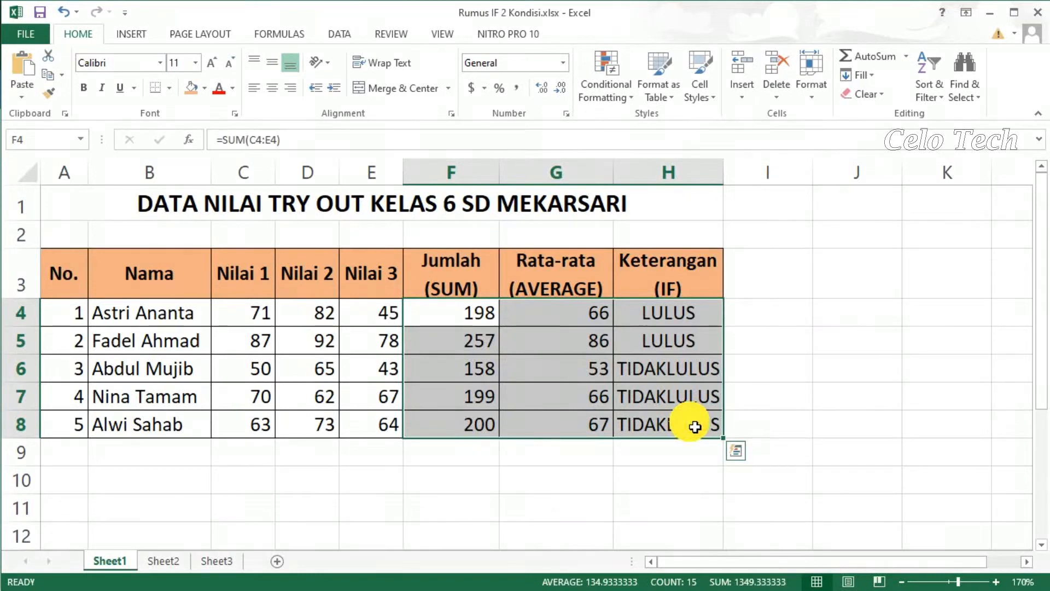
{"action": "key", "text": "Delete"}
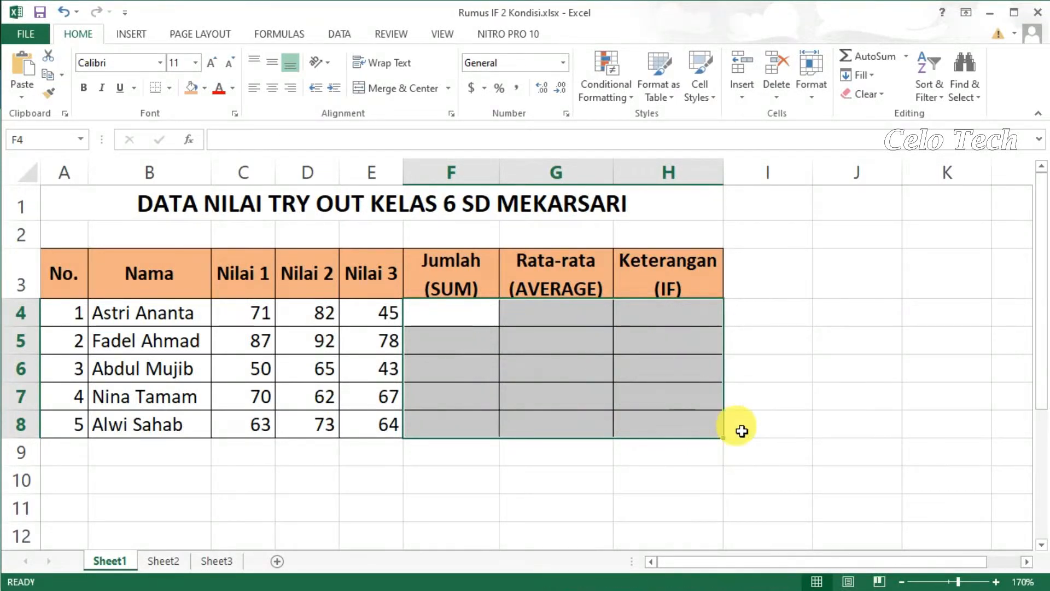
{"action": "left_click", "coordinate": [808, 428]}
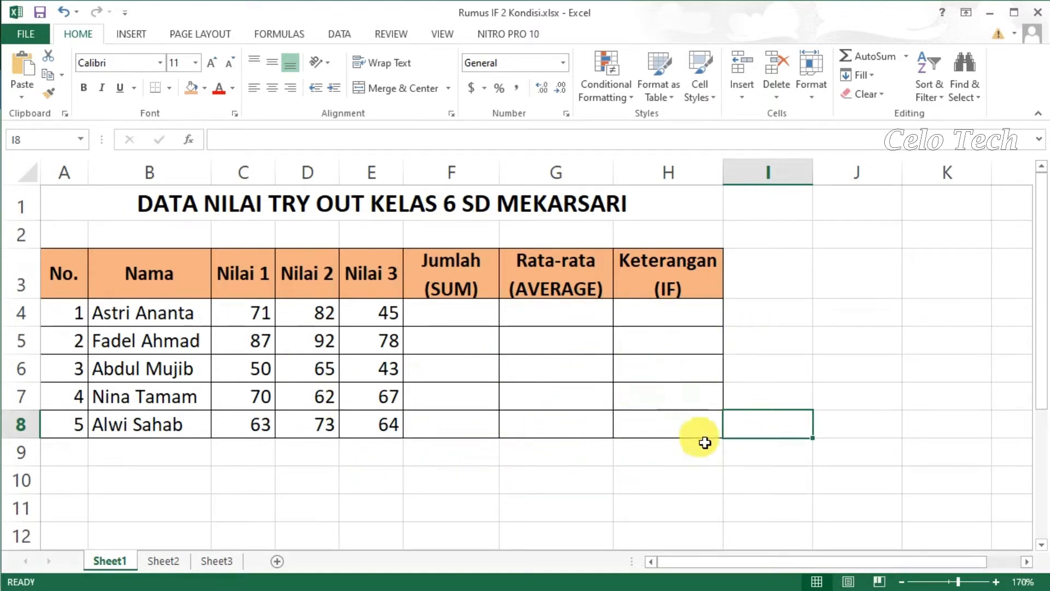
Calculate the Jumlah column by entering =SUM(C4:E4) in F4 and filling the formula down to F8
{"action": "left_click", "coordinate": [684, 325]}
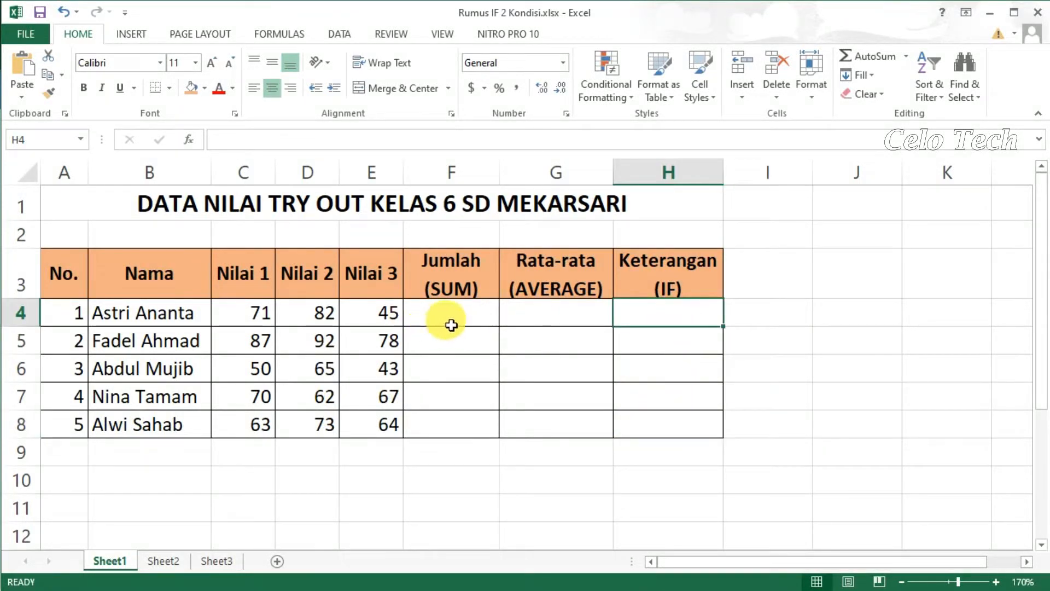
{"action": "double_click", "coordinate": [475, 325]}
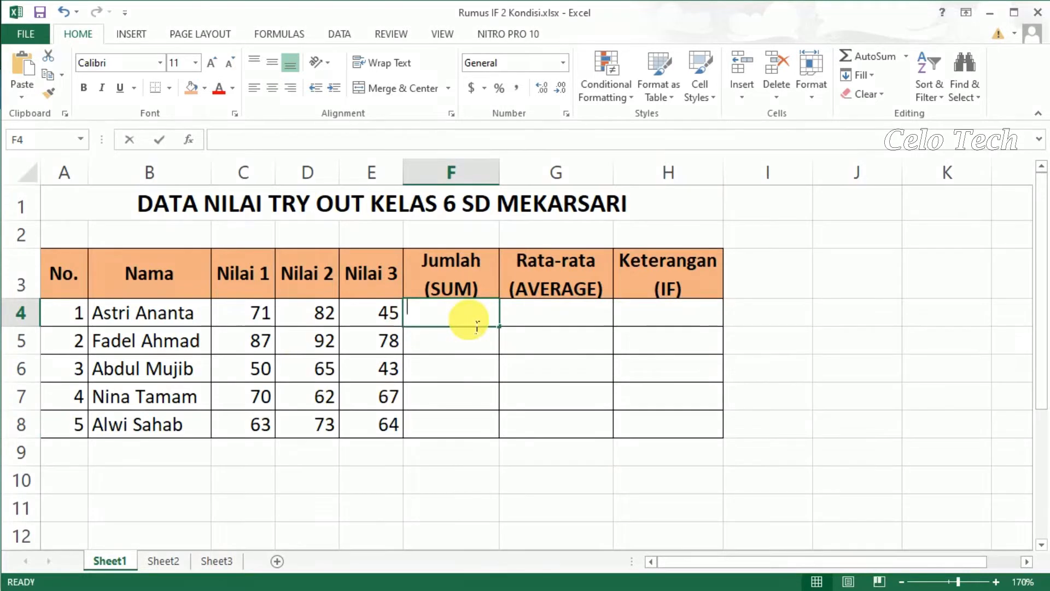
{"action": "type", "text": "=sum"}
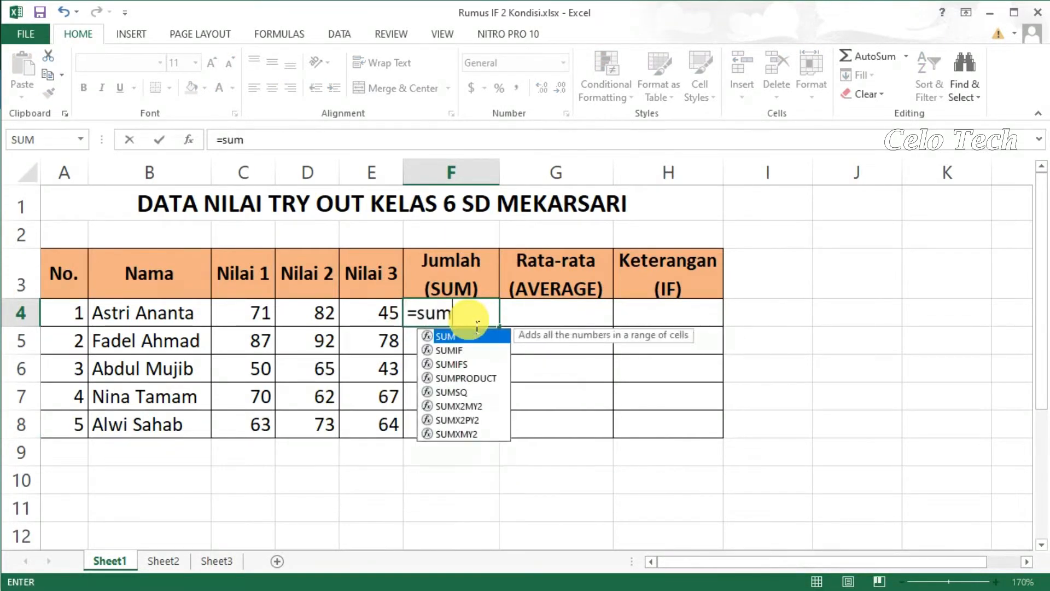
{"action": "double_click", "coordinate": [461, 335]}
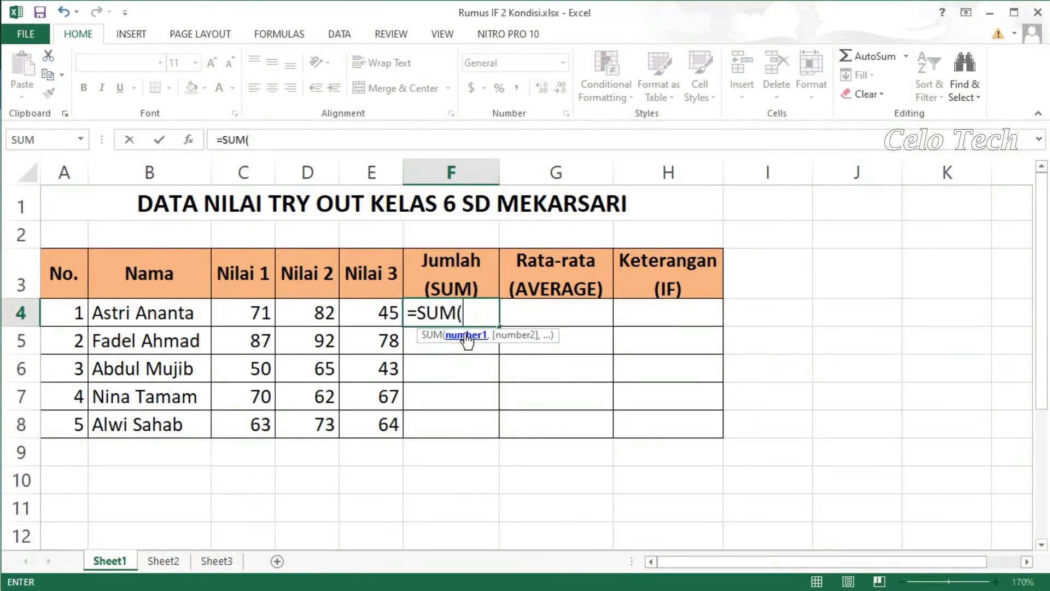
{"action": "left_click_drag", "start_coordinate": [270, 311], "coordinate": [382, 318]}
{"action": "type", "text": "_"}
{"action": "type", "text": ")"}
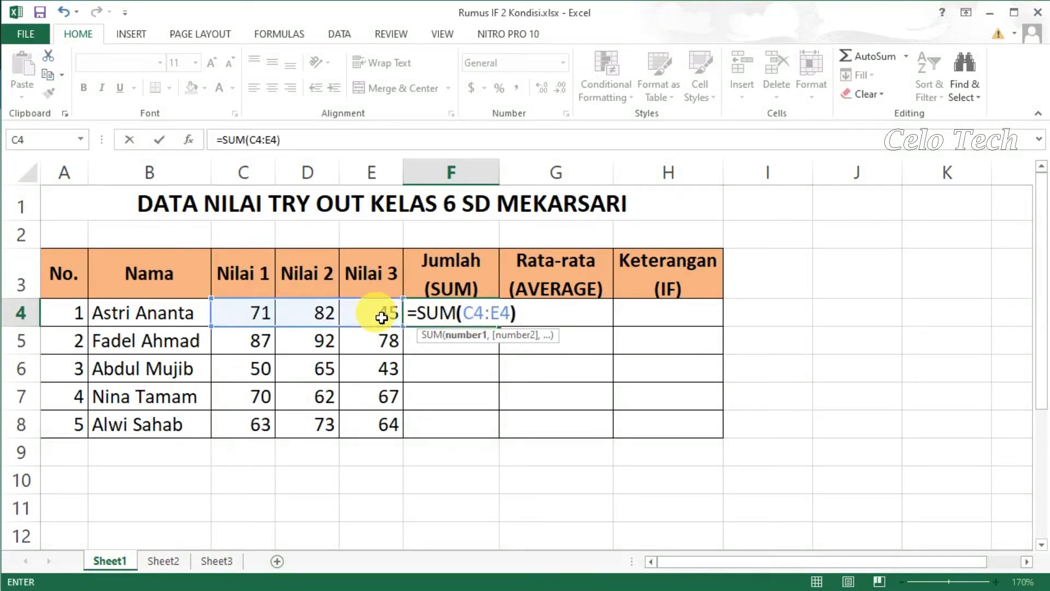
{"action": "key", "text": "Return"}
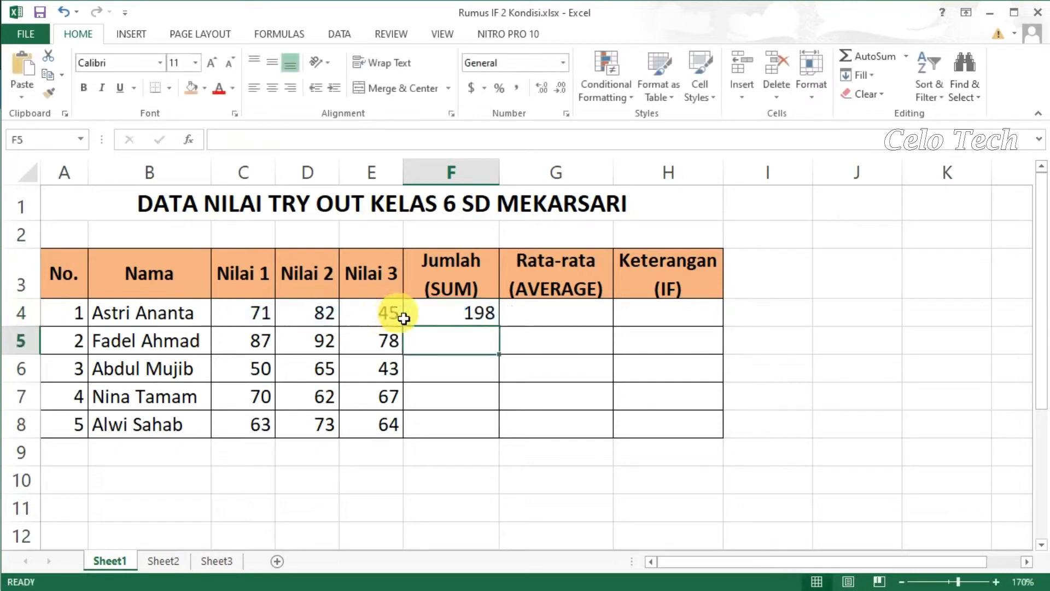
{"action": "left_click", "coordinate": [463, 319]}
{"action": "left_click_drag", "start_coordinate": [499, 327], "coordinate": [501, 434]}
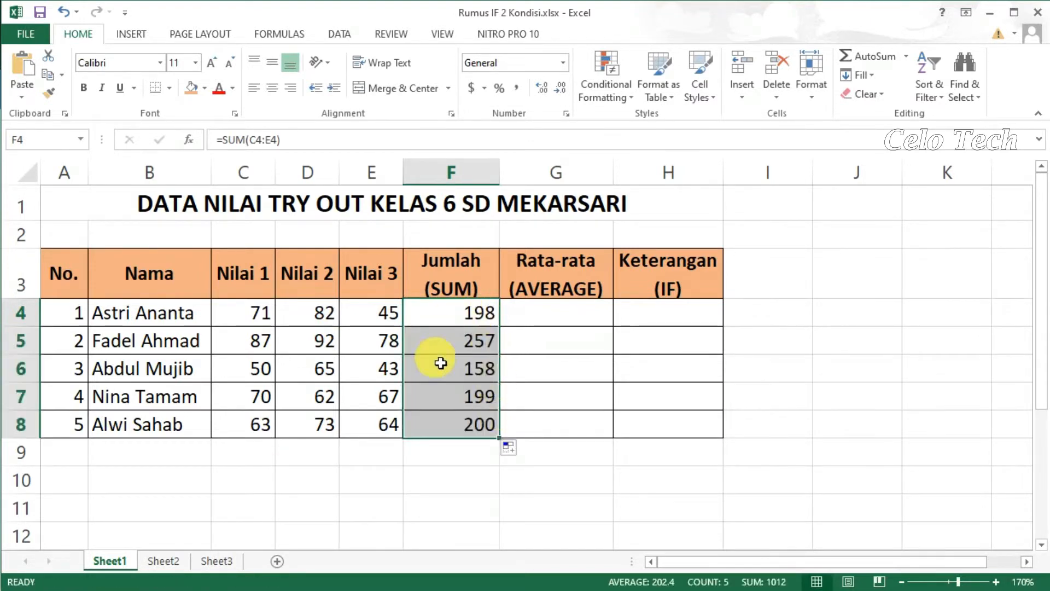
Calculate the Rata-rata column by entering =AVERAGE(C4:E4) in G4 and filling the formula down to G8
{"action": "left_click", "coordinate": [580, 314]}
{"action": "type", "text": "="}
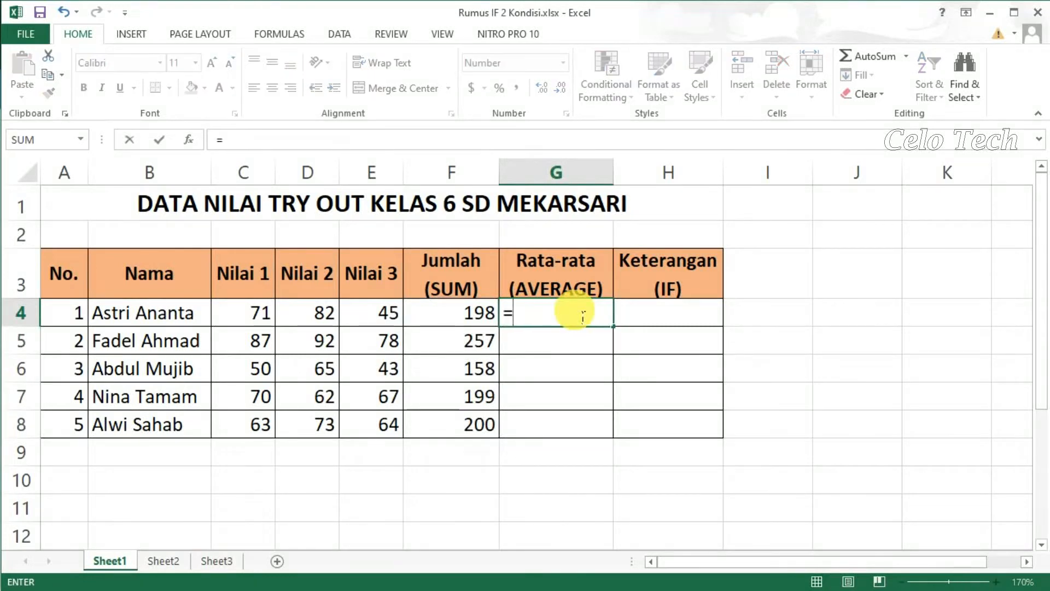
{"action": "type", "text": "avera"}
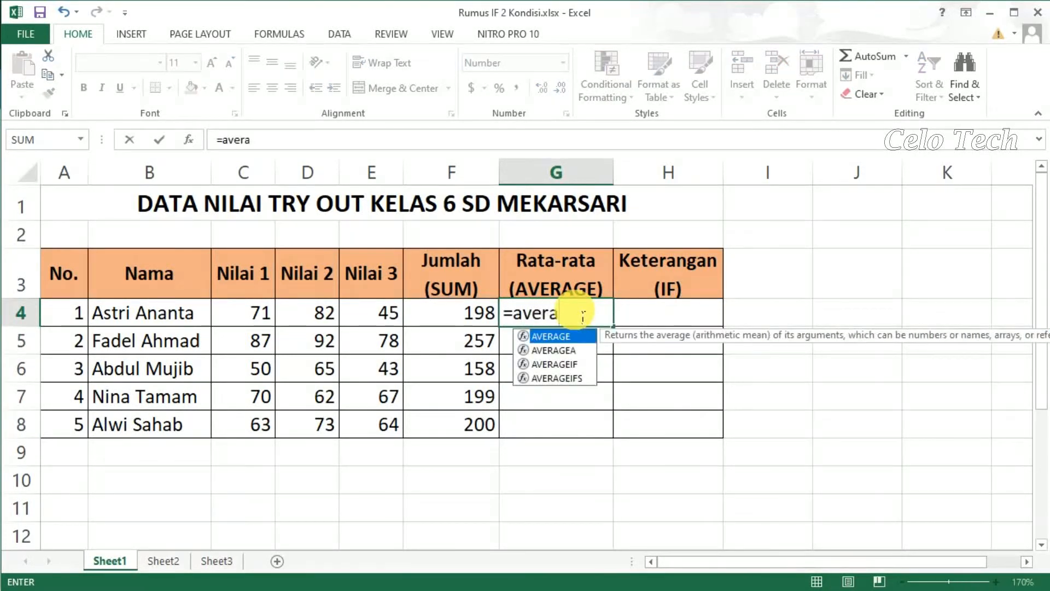
{"action": "double_click", "coordinate": [569, 337]}
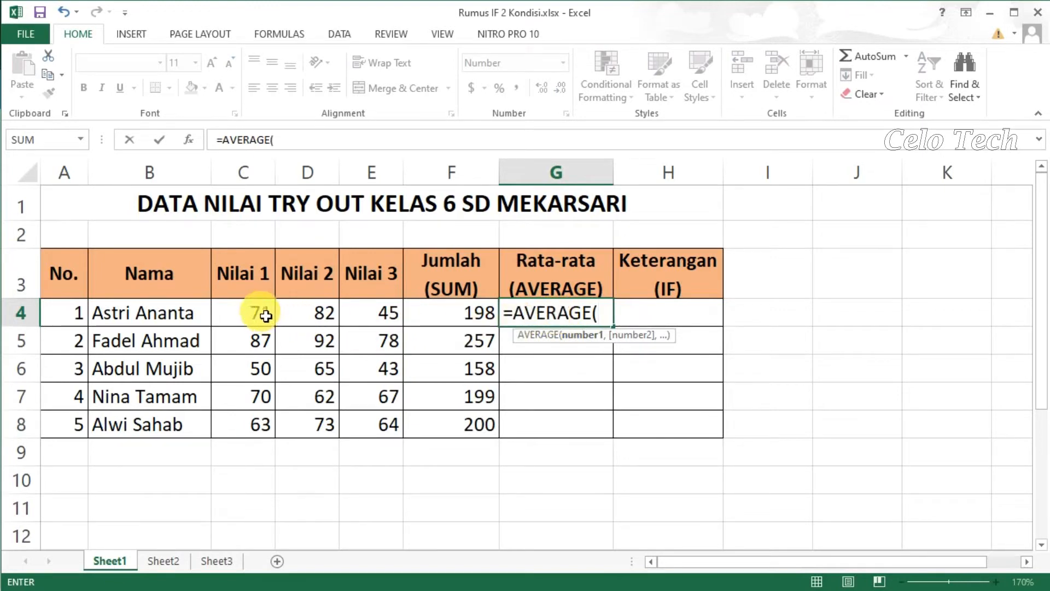
{"action": "left_click_drag", "start_coordinate": [251, 321], "coordinate": [370, 319]}
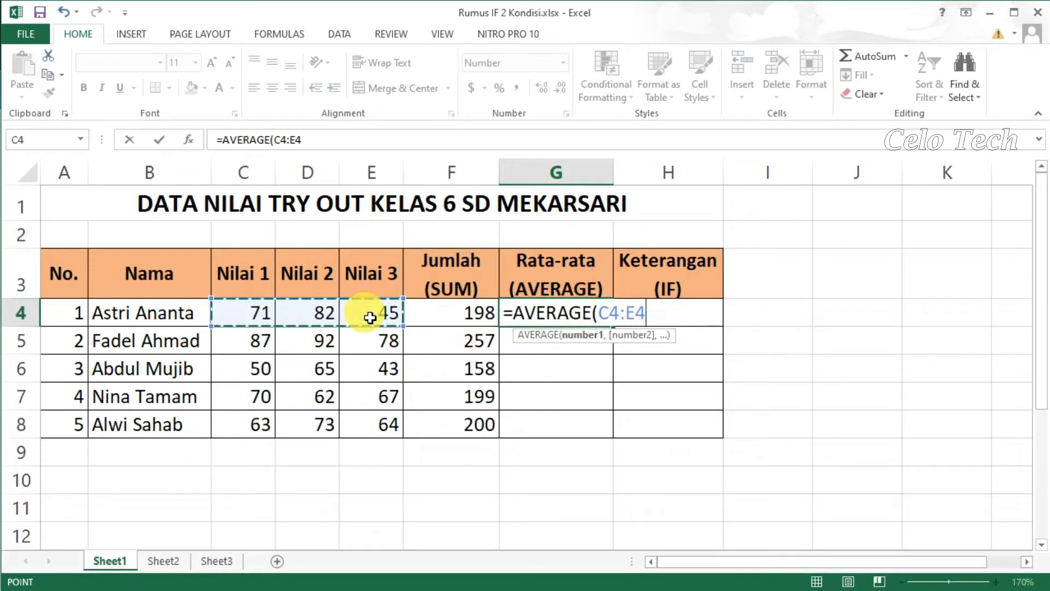
{"action": "key", "text": "Return"}
{"action": "left_click", "coordinate": [594, 310]}
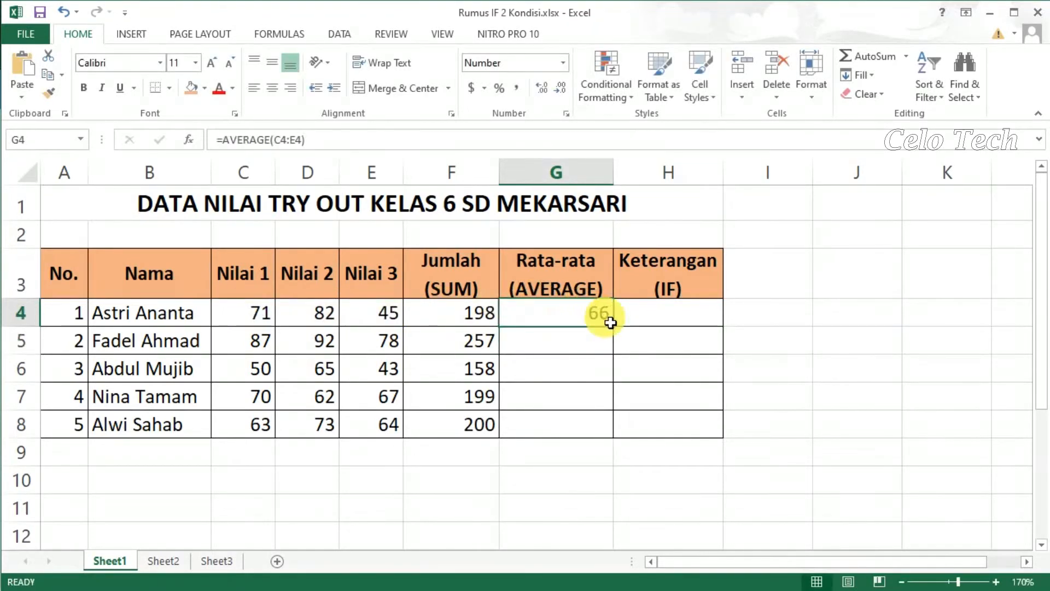
{"action": "left_click_drag", "start_coordinate": [613, 327], "coordinate": [618, 438]}
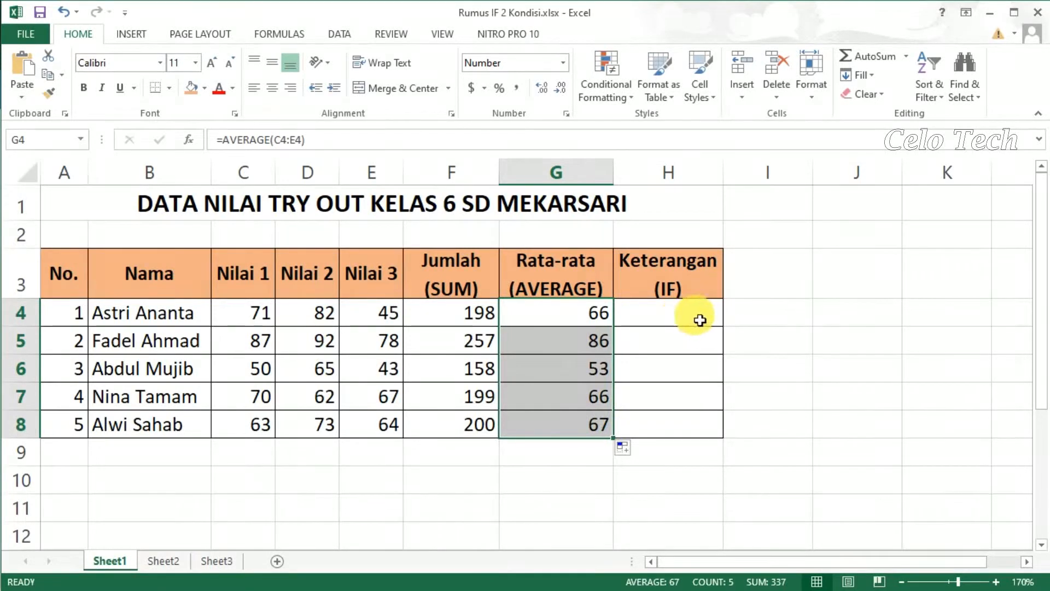
Enter =IF(G4>=70,"LULUS","TIDAK LULUS") in H4 and auto-fit the width of column H to its contents
{"action": "left_click", "coordinate": [698, 320]}
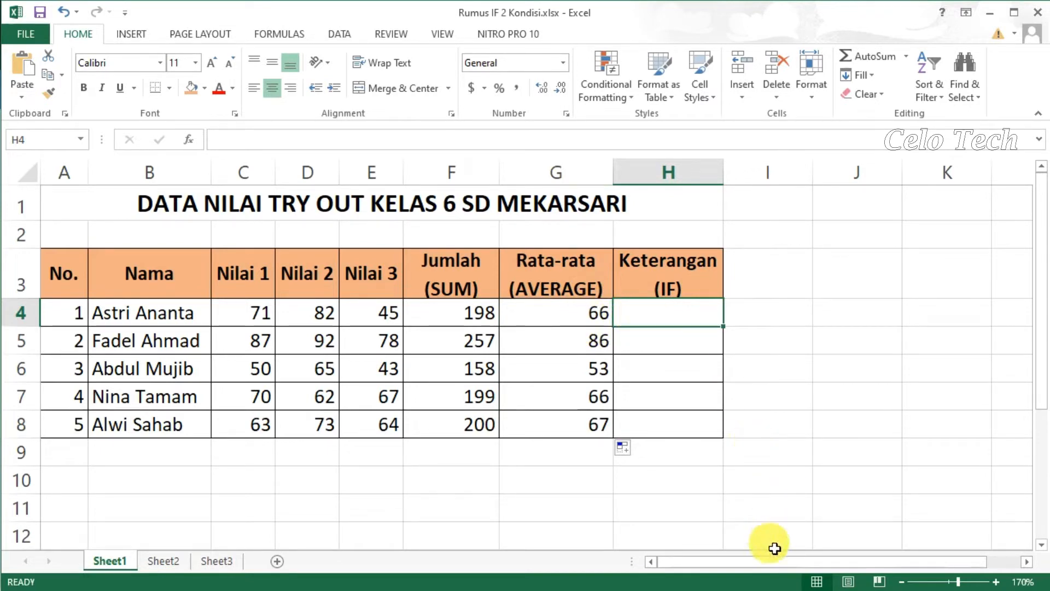
{"action": "left_click", "coordinate": [670, 319]}
{"action": "double_click", "coordinate": [669, 318]}
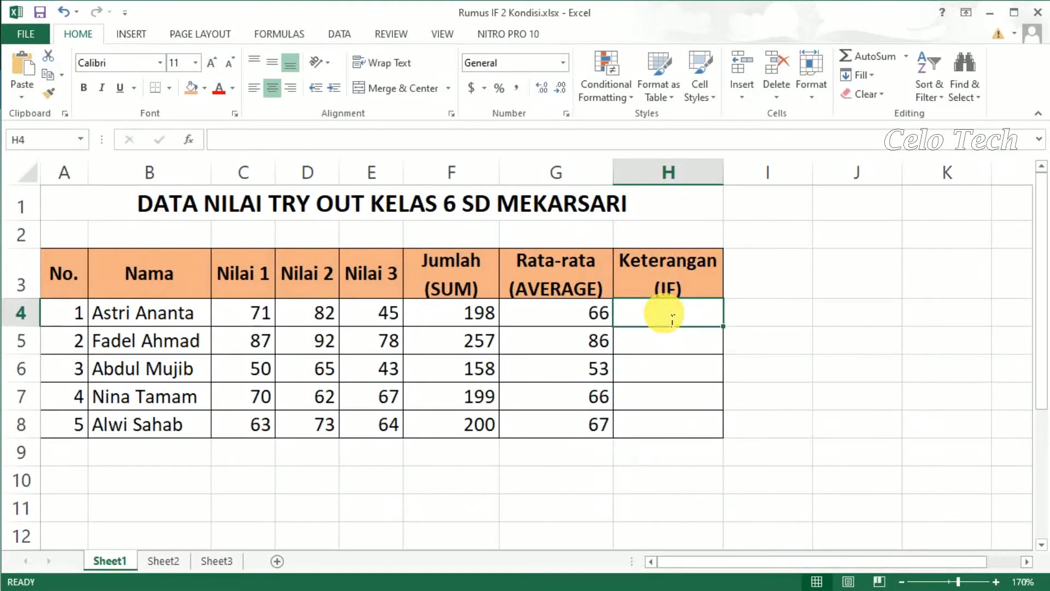
{"action": "type", "text": "=if"}
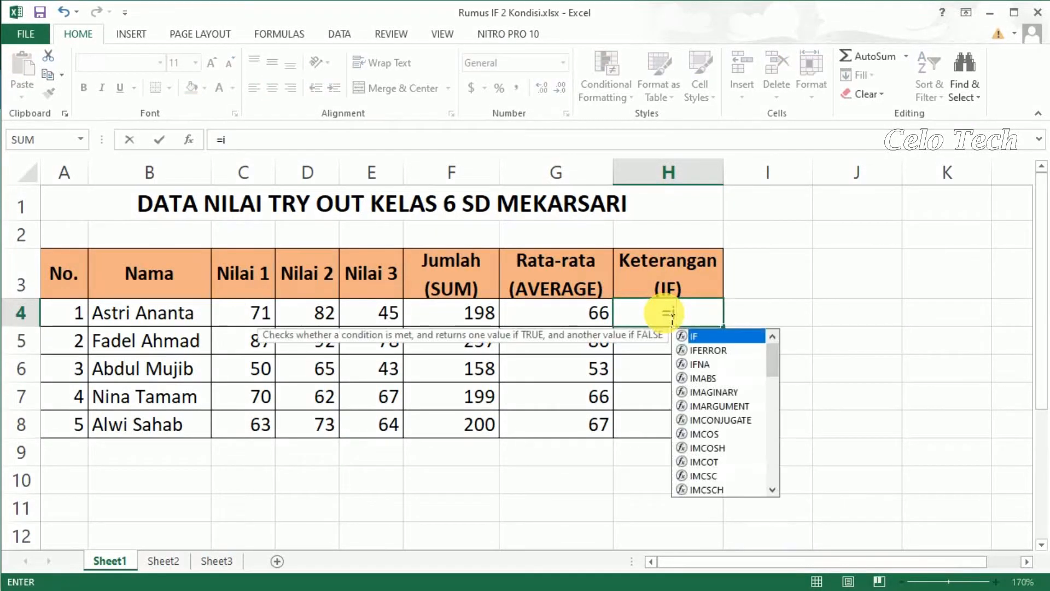
{"action": "double_click", "coordinate": [701, 337]}
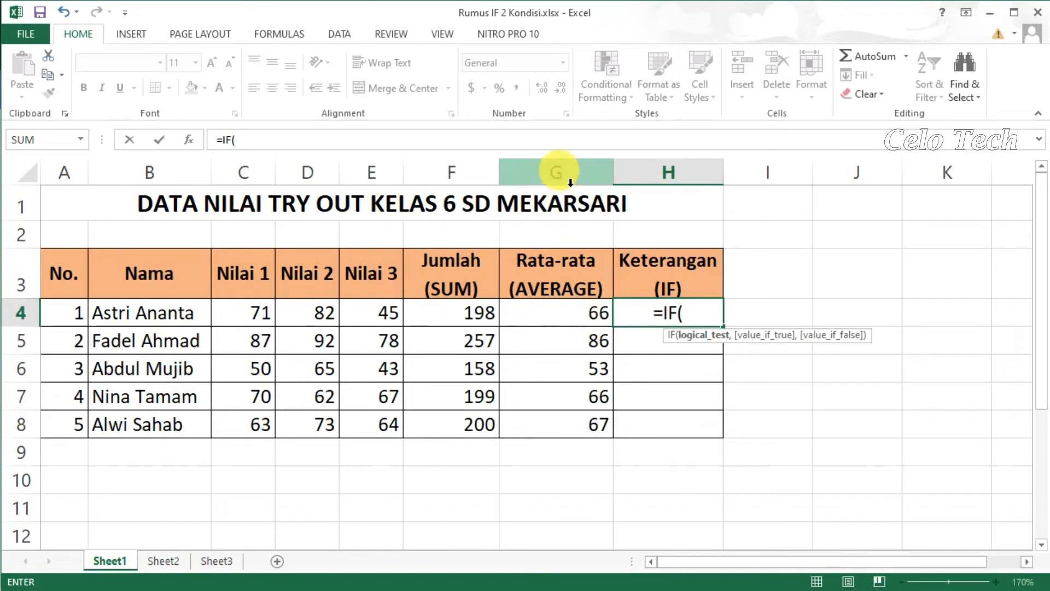
{"action": "left_click", "coordinate": [565, 317]}
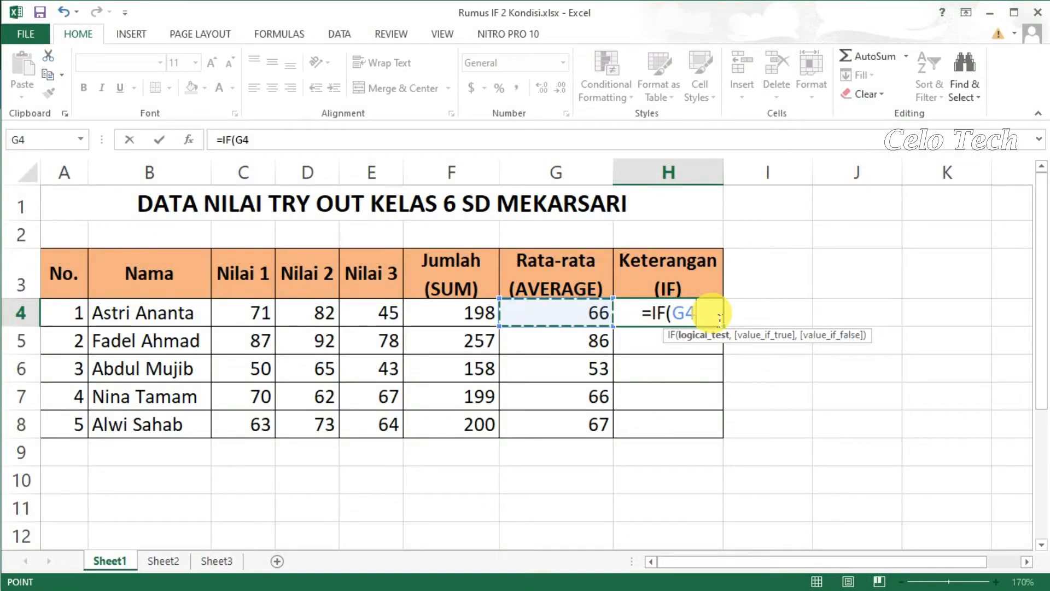
{"action": "type", "text": ">"}
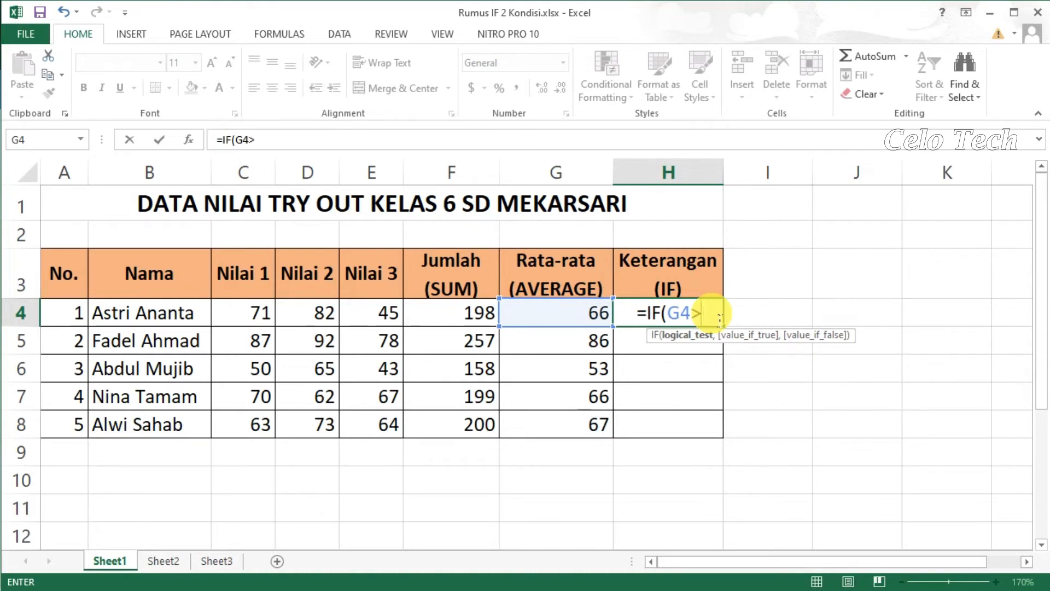
{"action": "type", "text": "="}
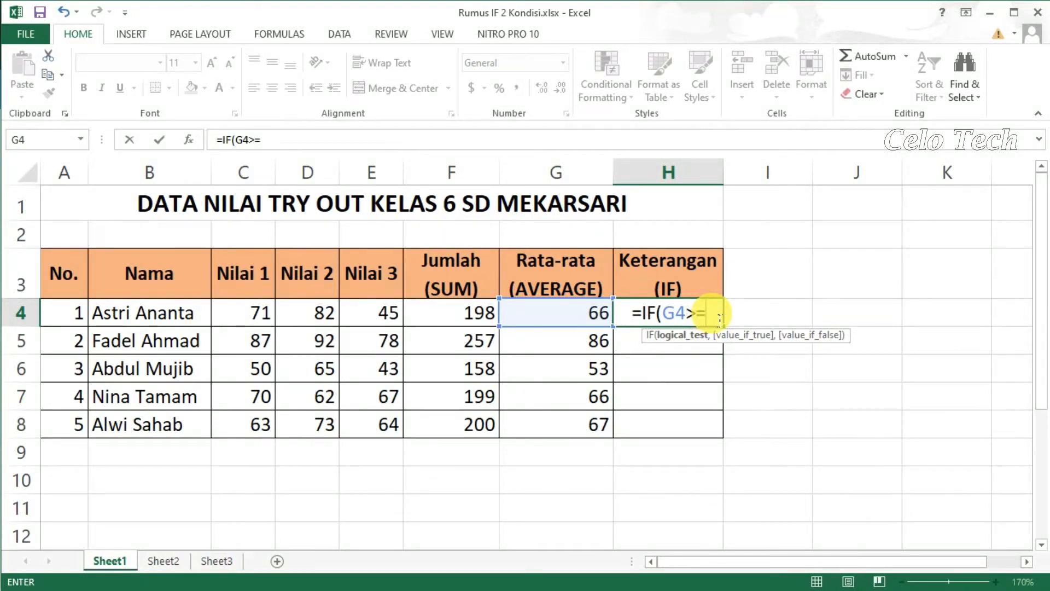
{"action": "type", "text": "70"}
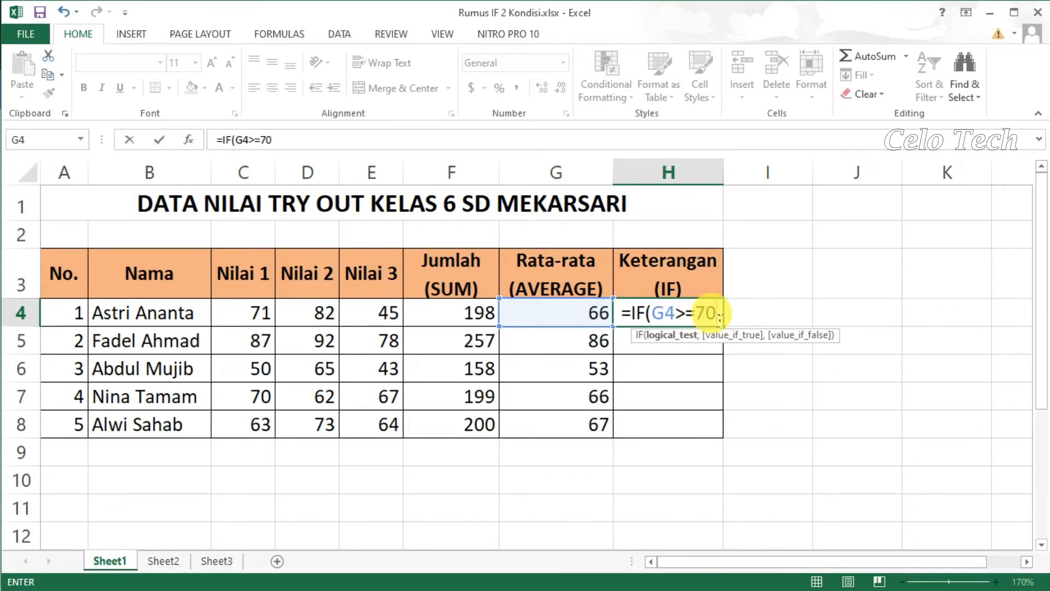
{"action": "type", "text": ","}
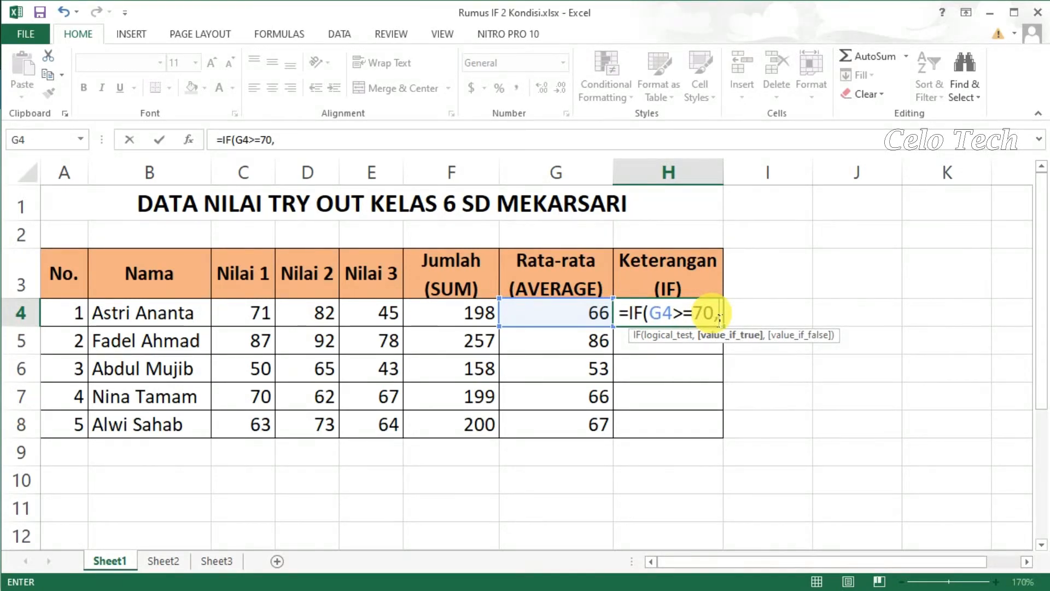
{"action": "type", "text": "\"LULUS"}
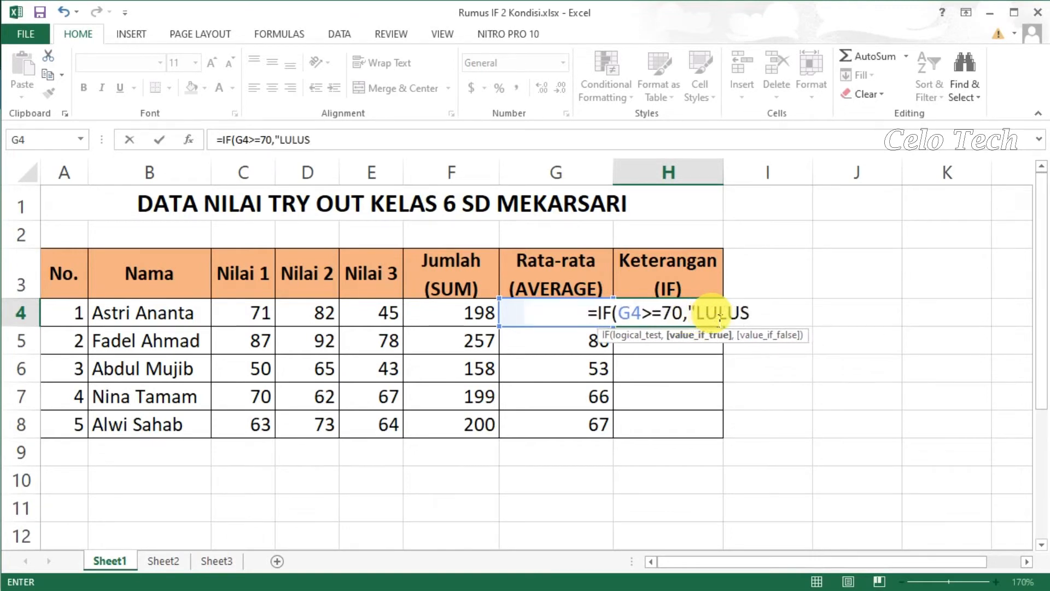
{"action": "type", "text": "\""}
{"action": "type", "text": ","}
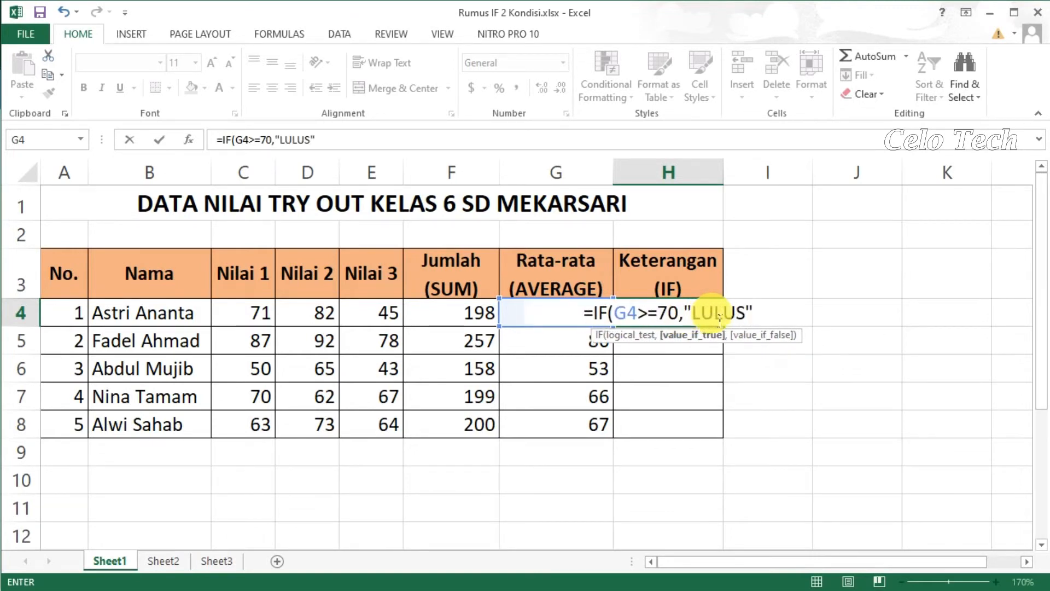
{"action": "type", "text": "\""}
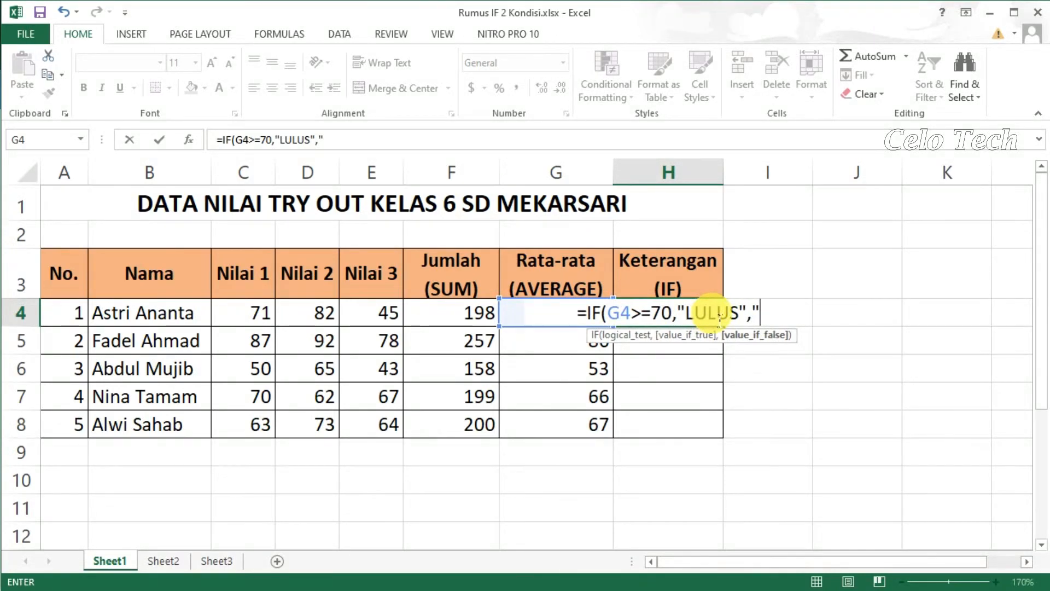
{"action": "type", "text": "TID"}
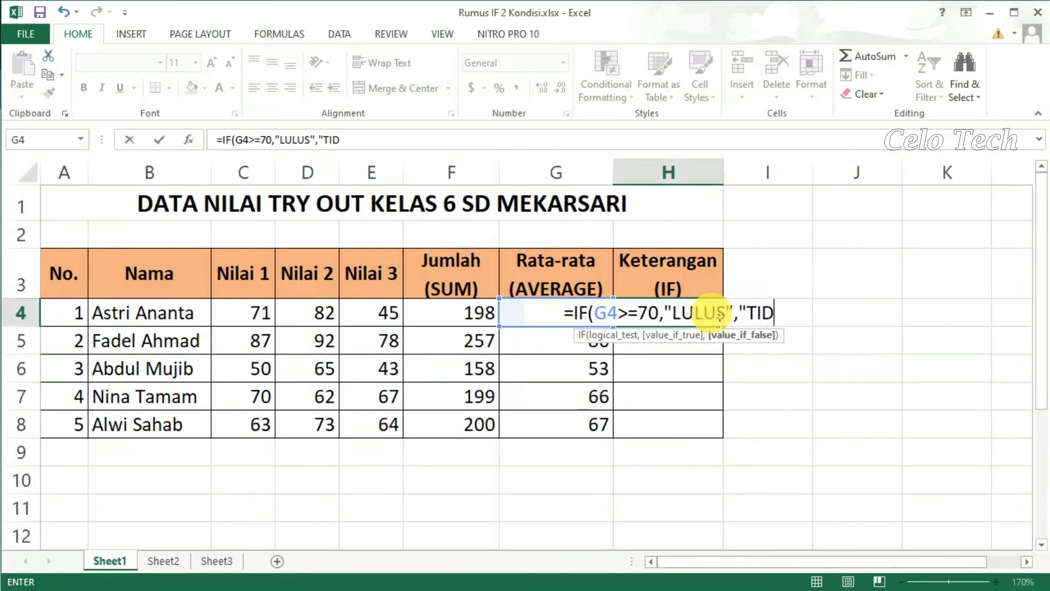
{"action": "type", "text": "AK L"}
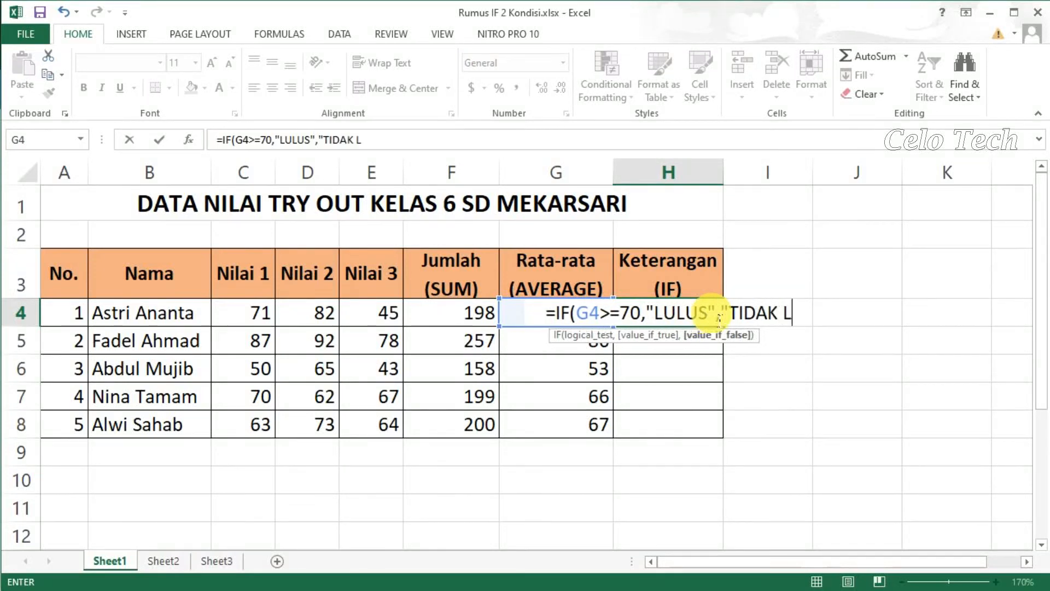
{"action": "type", "text": "ULUS\""}
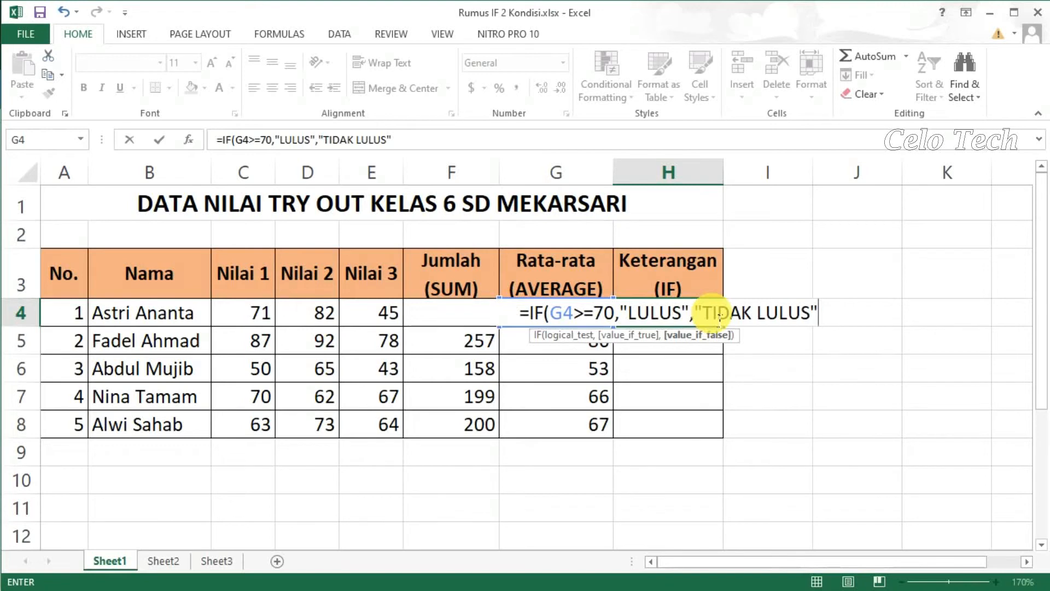
{"action": "type", "text": ")"}
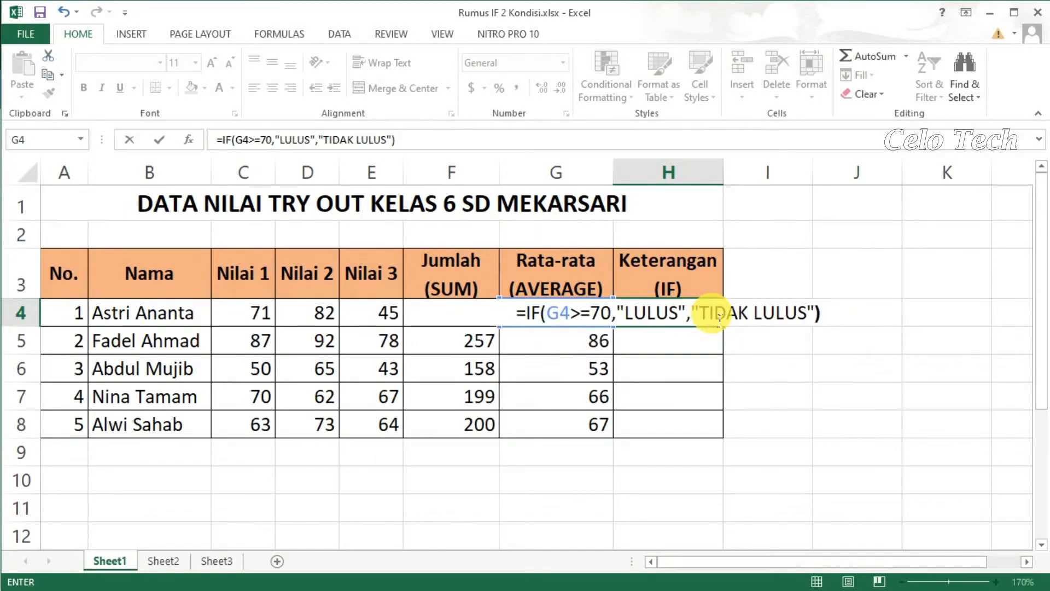
{"action": "key", "text": "Return"}
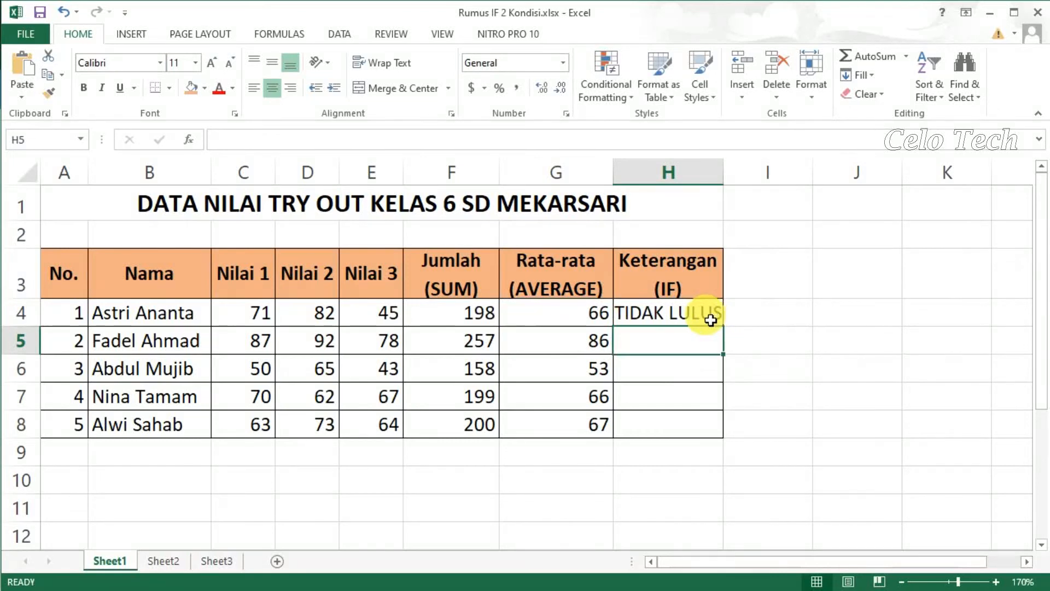
{"action": "double_click", "coordinate": [724, 172]}
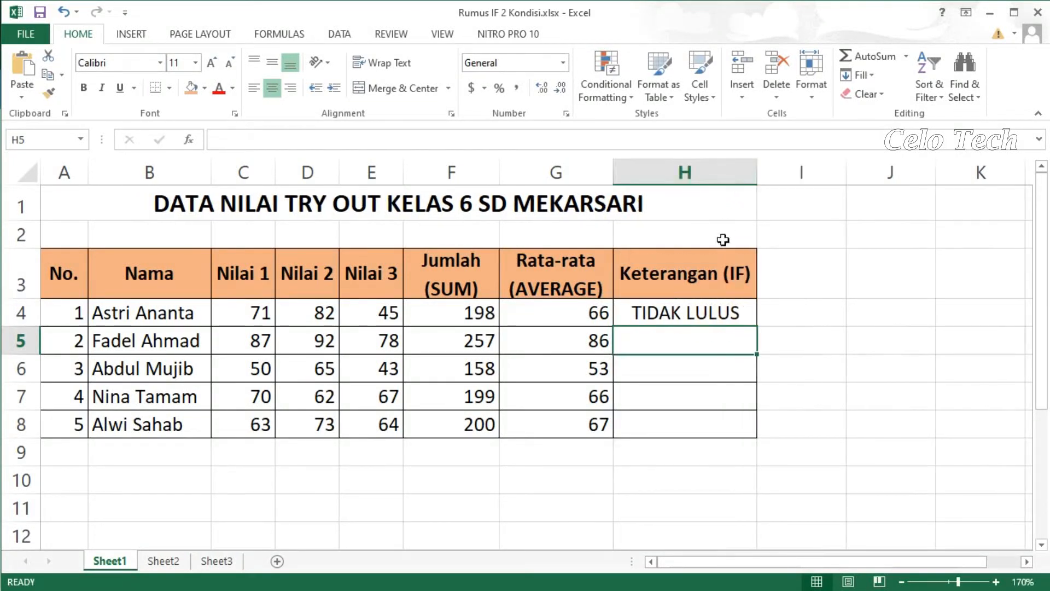
{"action": "left_click", "coordinate": [694, 315]}
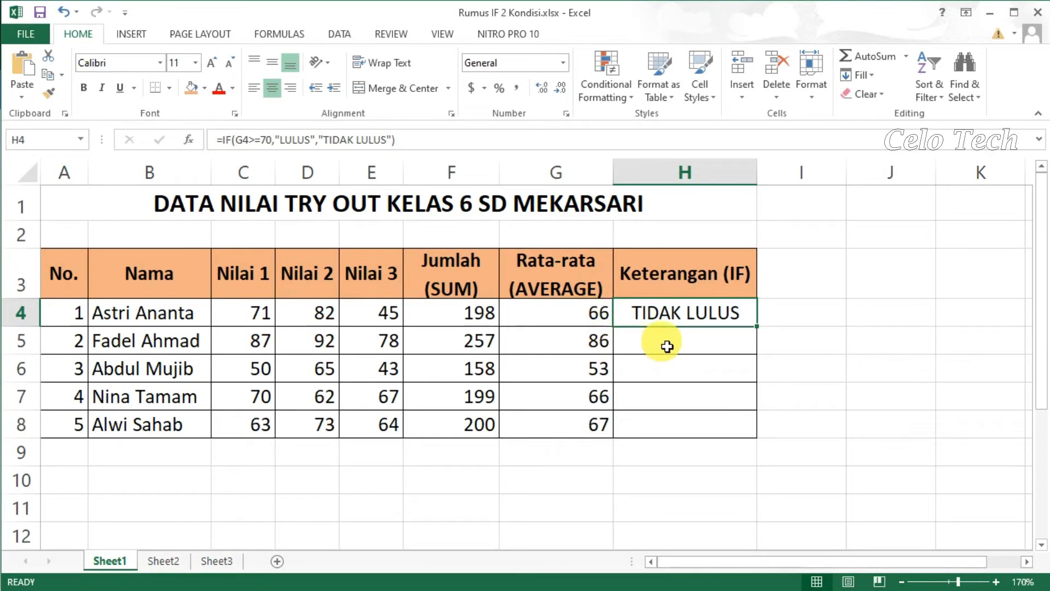
Enter =IF(G5>=70,"LULUS","TIDAK LULUS") in H5 of the Keterangan column
{"action": "left_click", "coordinate": [687, 343]}
{"action": "double_click", "coordinate": [690, 343]}
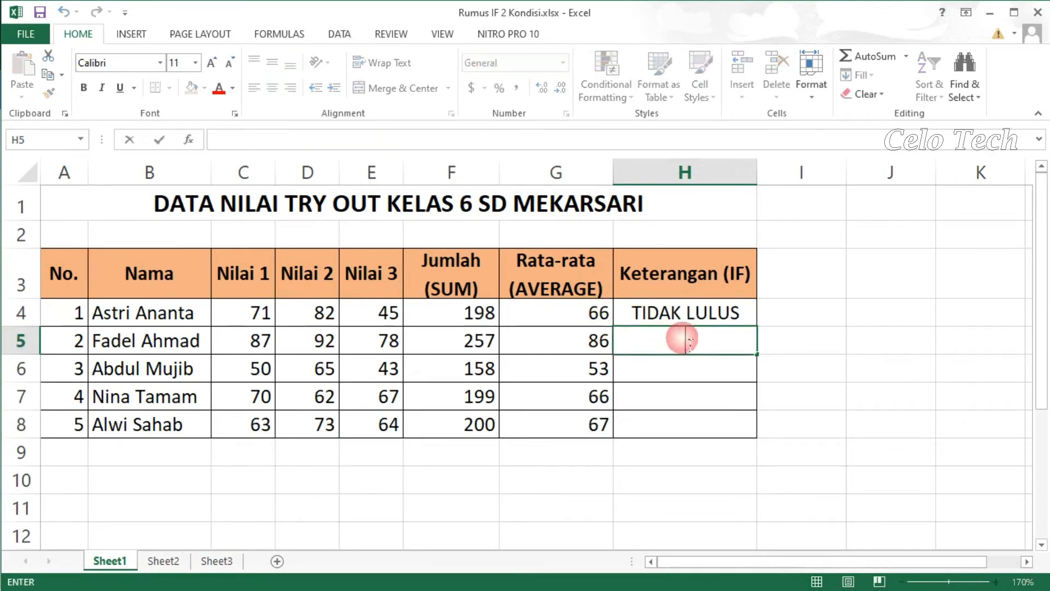
{"action": "type", "text": "=IF"}
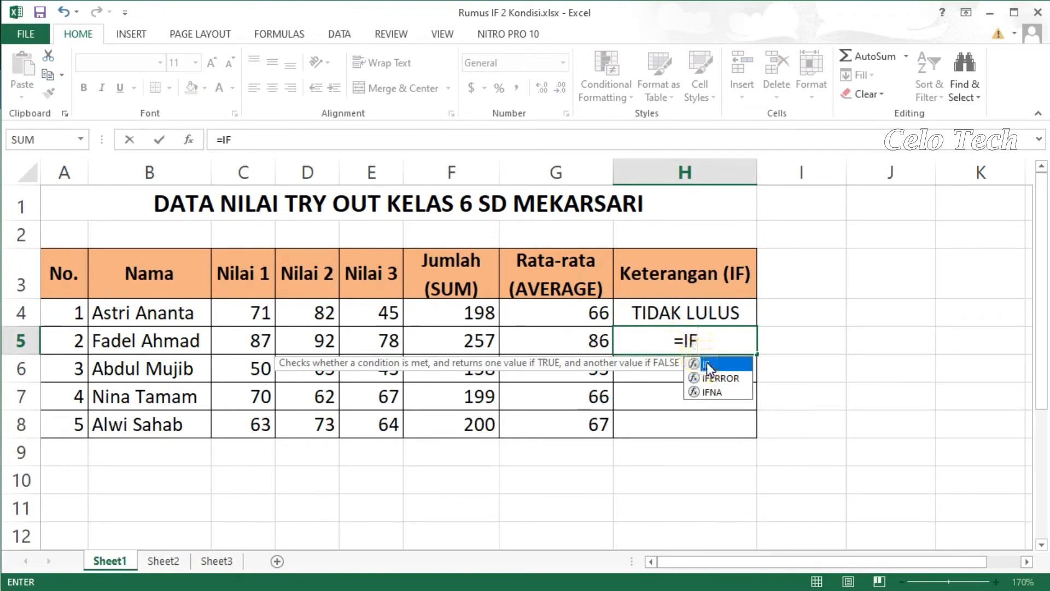
{"action": "double_click", "coordinate": [706, 362]}
{"action": "left_click", "coordinate": [588, 344]}
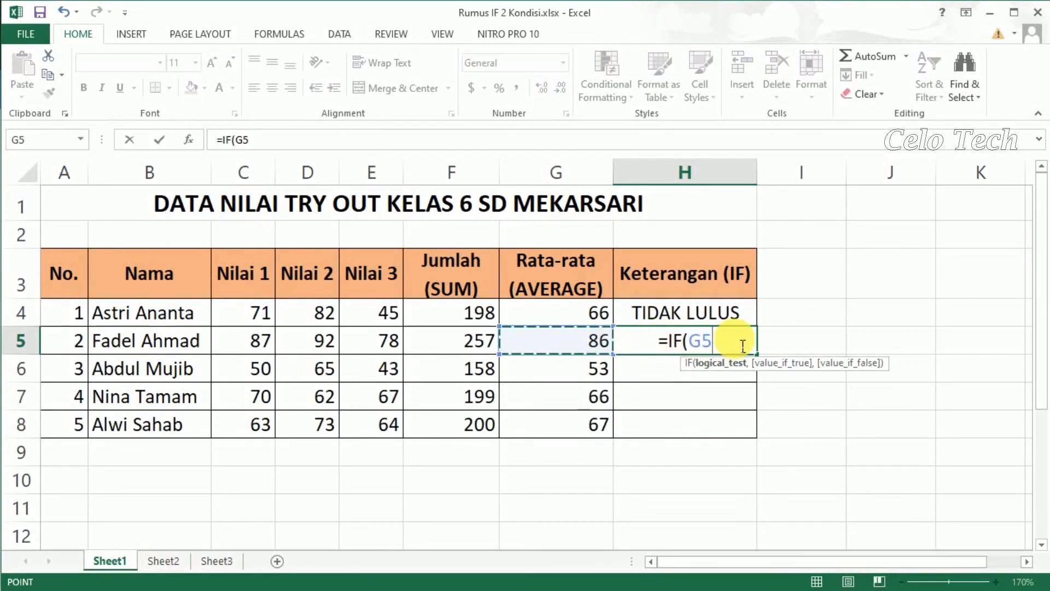
{"action": "type", "text": ">"}
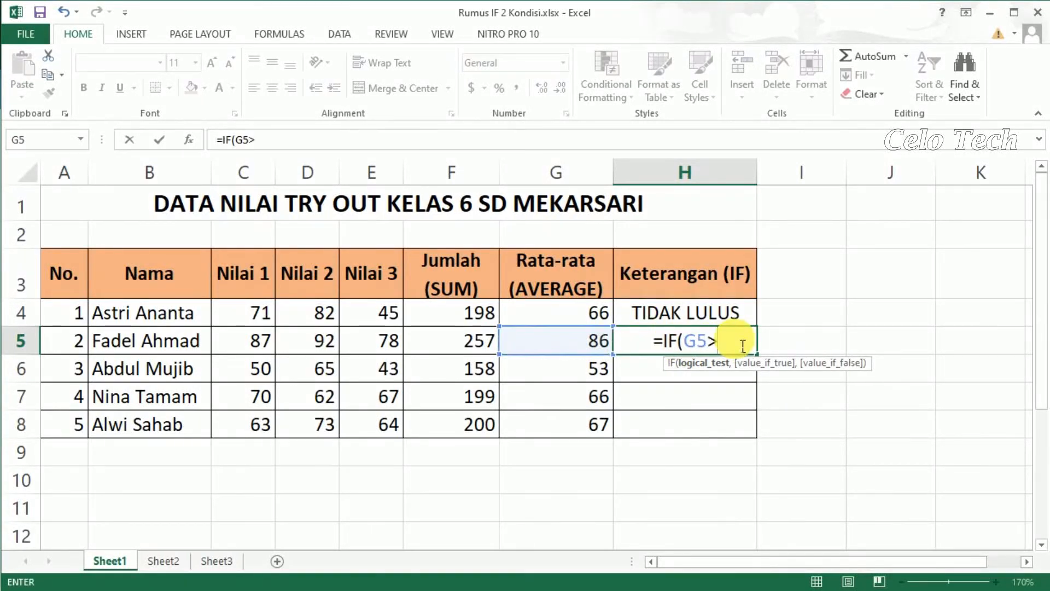
{"action": "type", "text": "=70"}
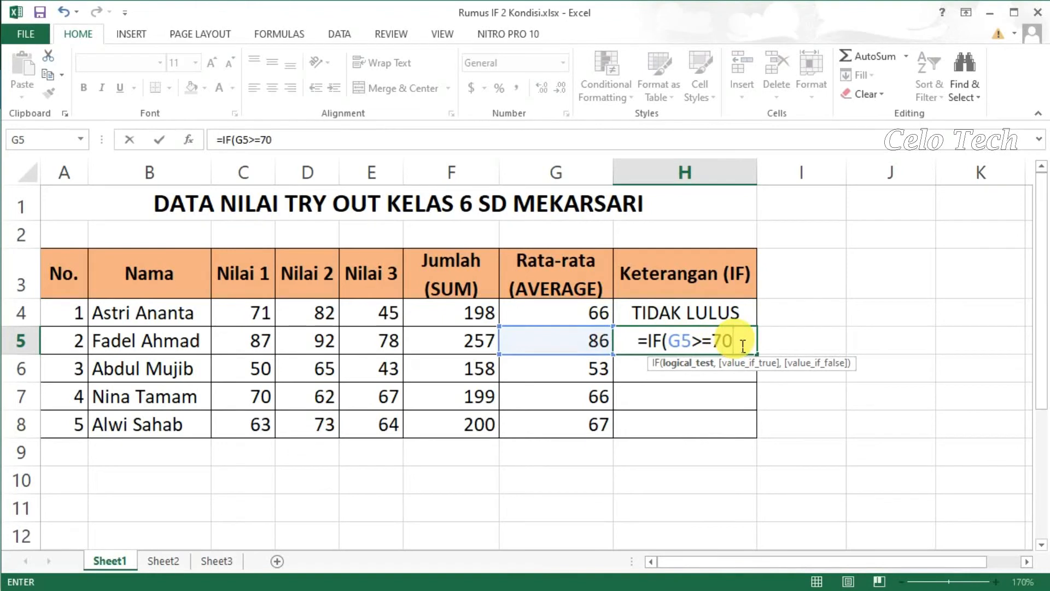
{"action": "type", "text": ","}
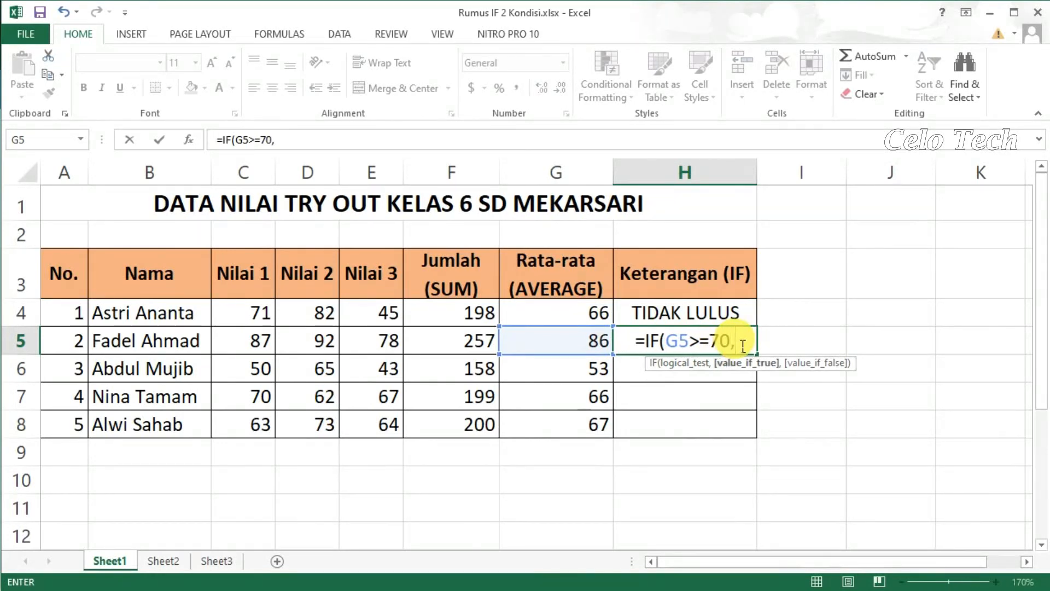
{"action": "type", "text": "\"L"}
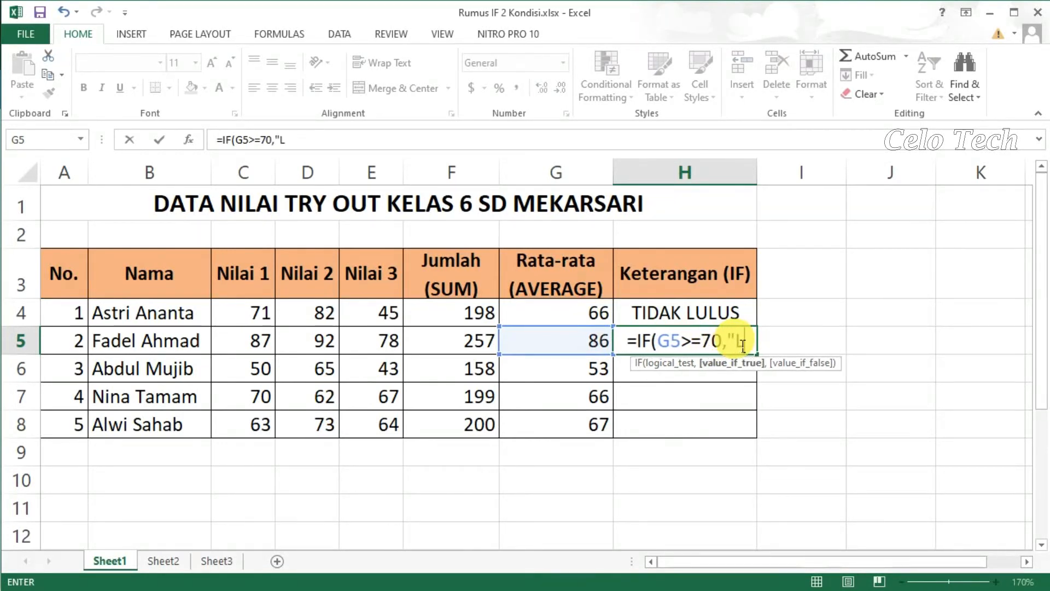
{"action": "type", "text": "ULUS\""}
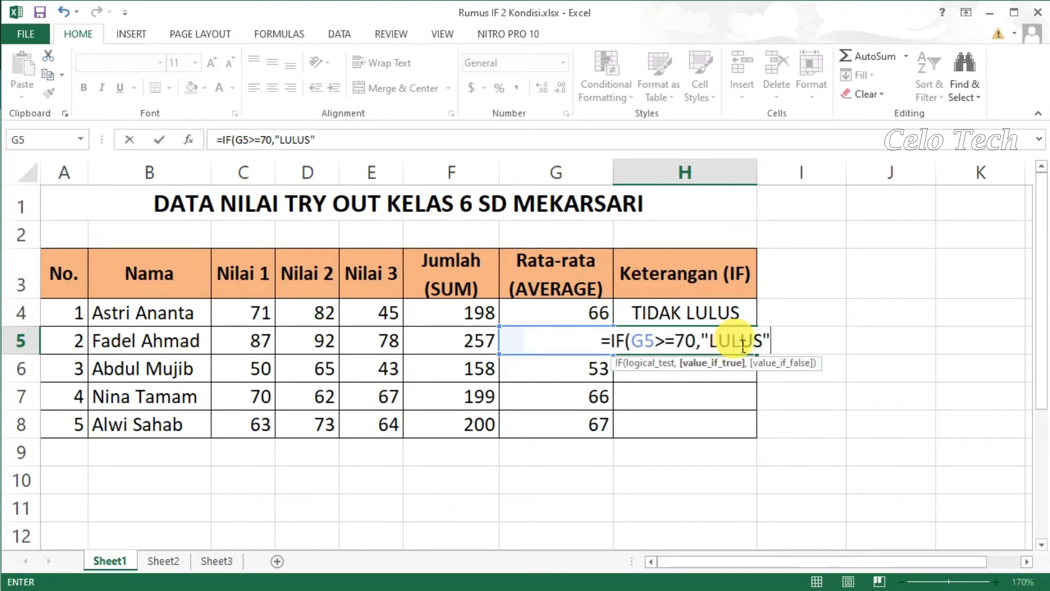
{"action": "type", "text": ",\"TIDAK LULU"}
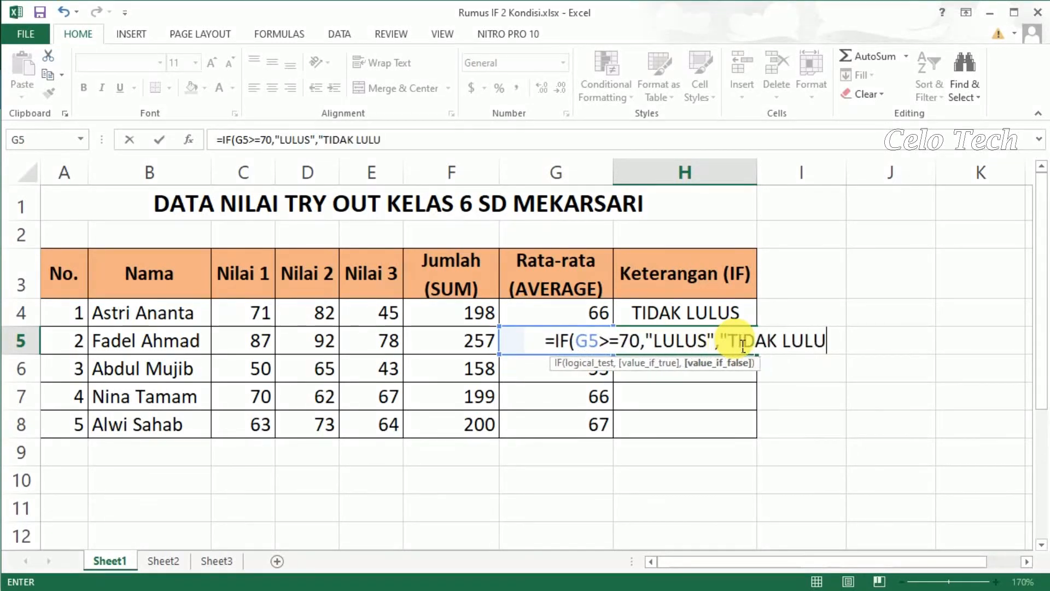
{"action": "type", "text": "S\")"}
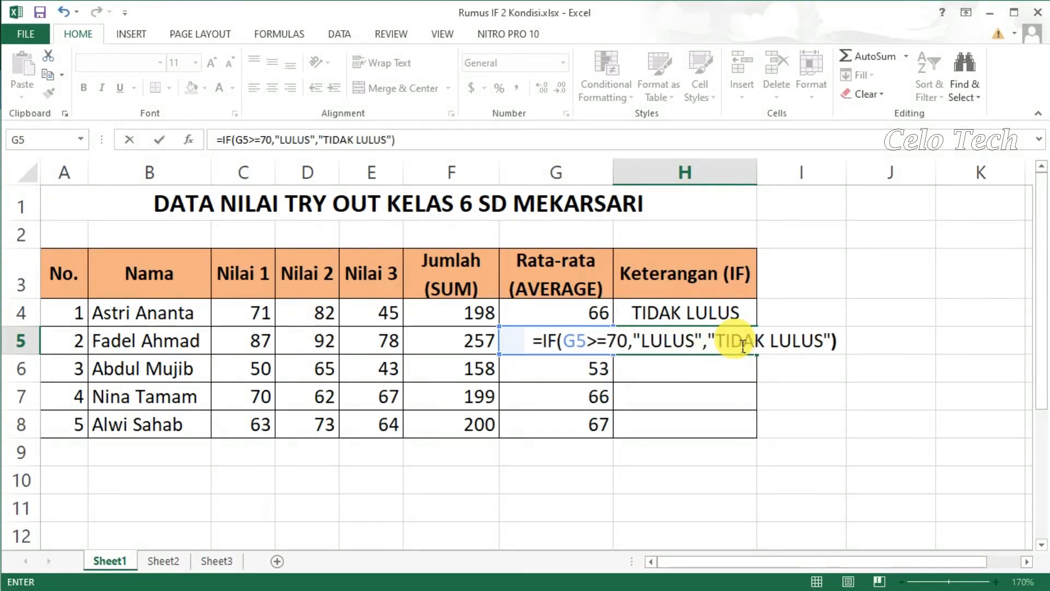
{"action": "key", "text": "Return"}
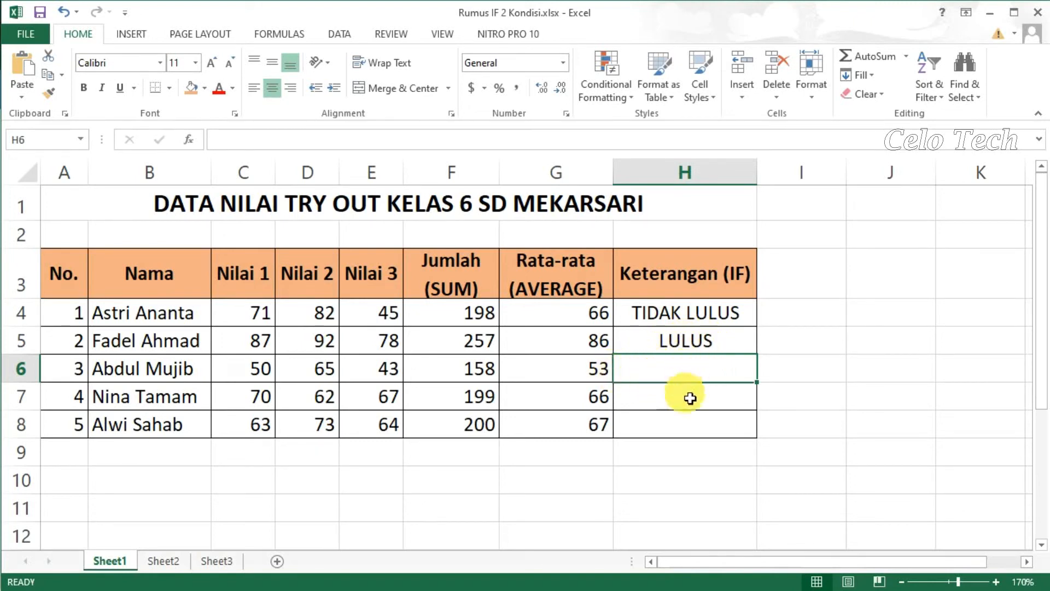
Fill the IF formula from H5 down to H8 to complete the Keterangan column
{"action": "left_click", "coordinate": [720, 342]}
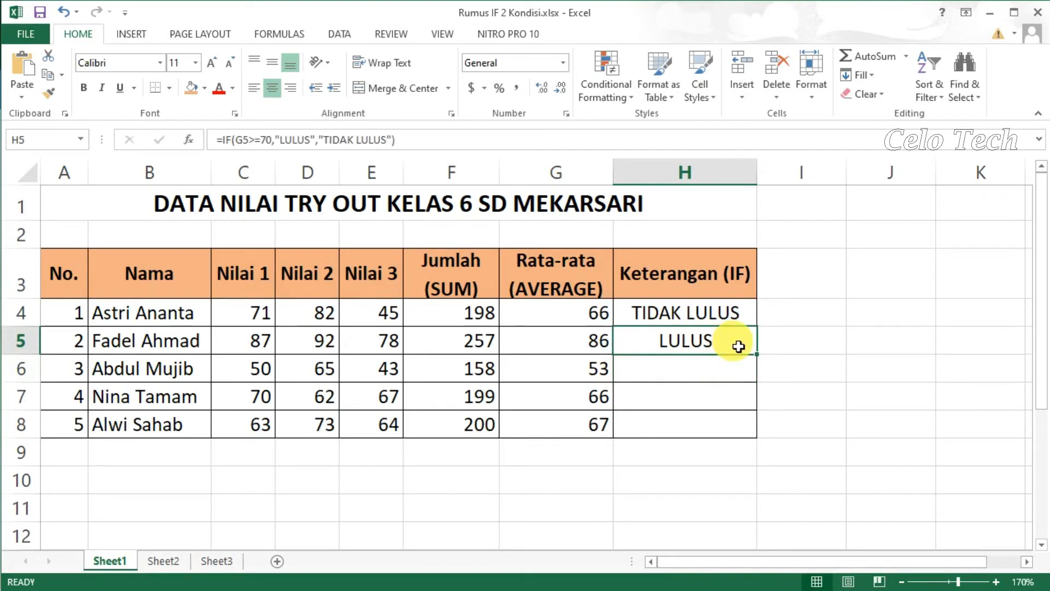
{"action": "left_click_drag", "start_coordinate": [757, 356], "coordinate": [757, 436]}
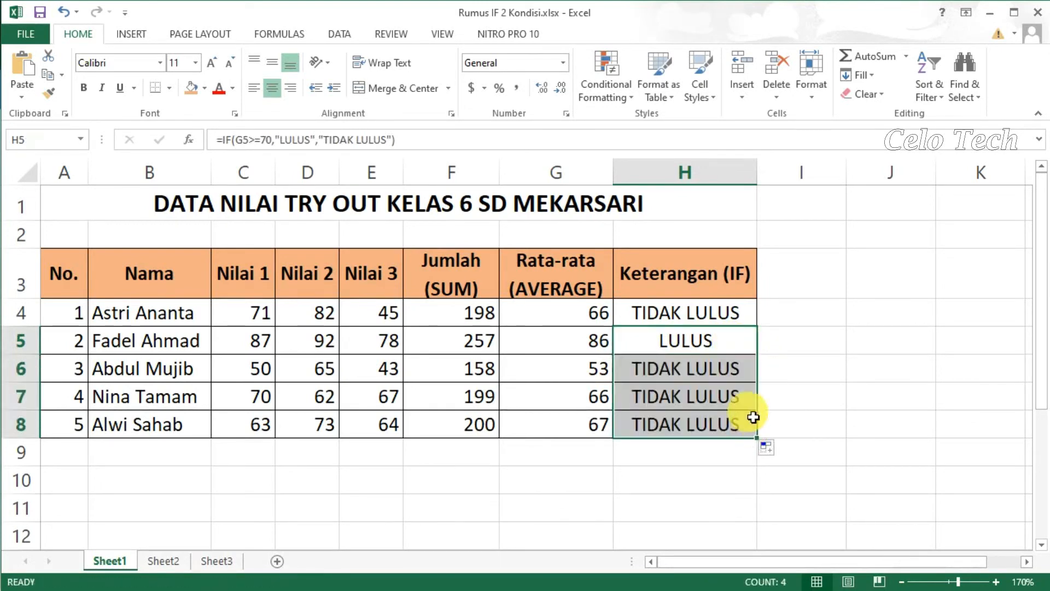
{"action": "left_click", "coordinate": [775, 345]}
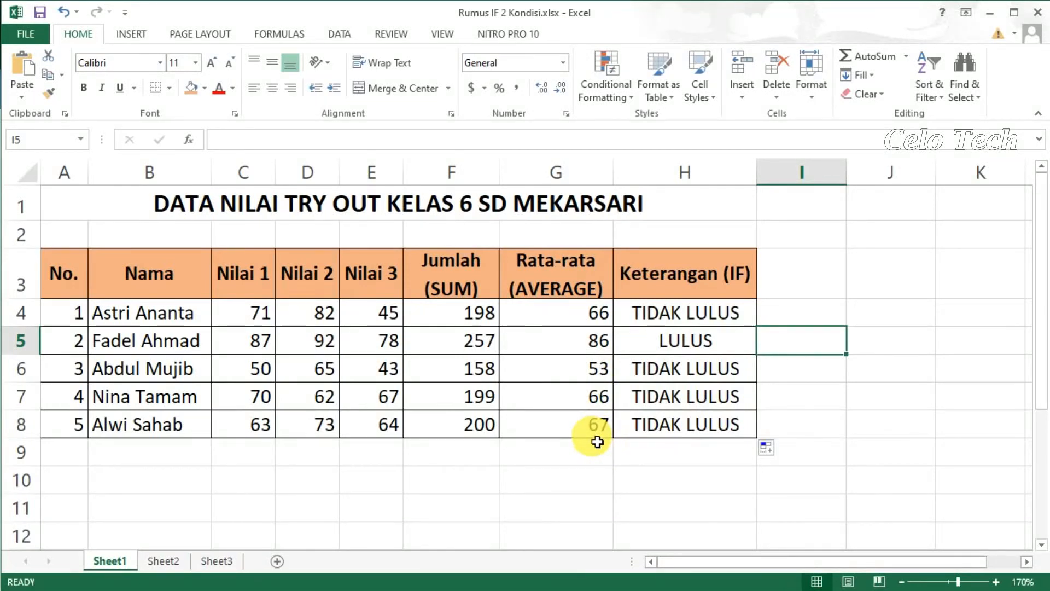
{"action": "left_click", "coordinate": [788, 296]}
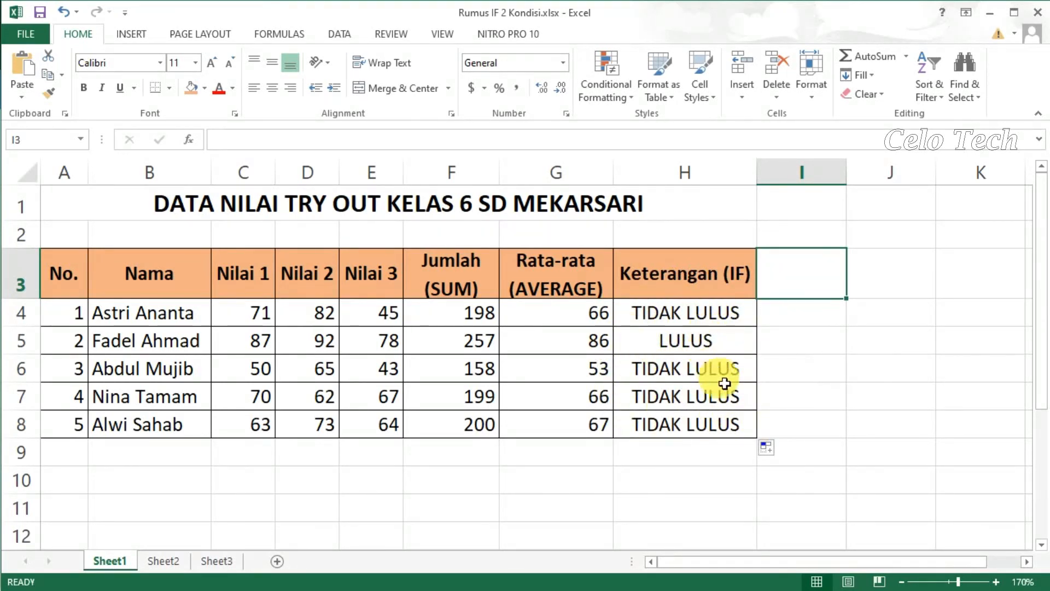
{"action": "left_click", "coordinate": [819, 459]}
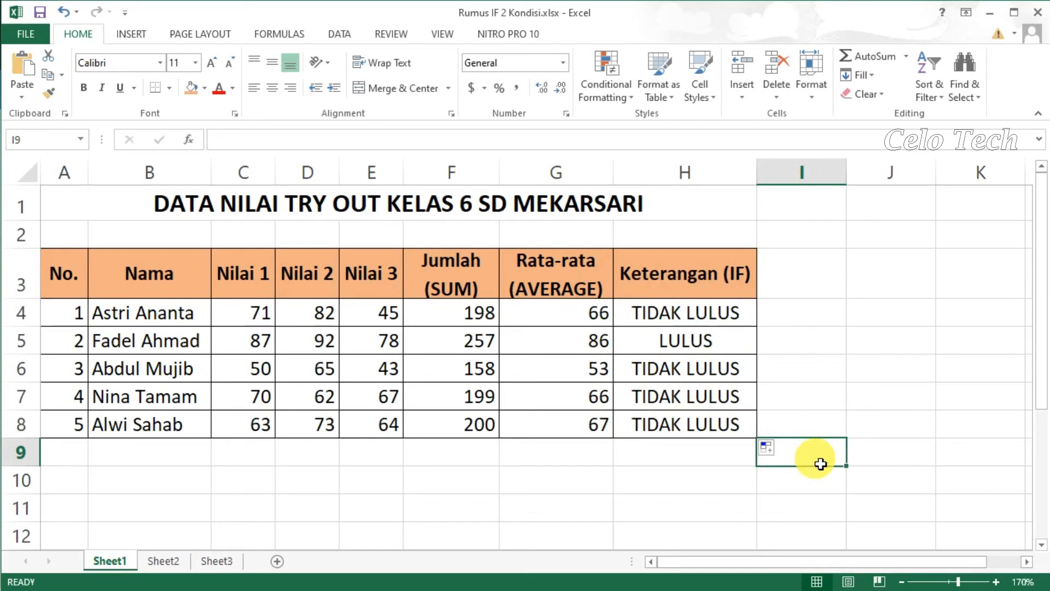
{"action": "left_click", "coordinate": [877, 490]}
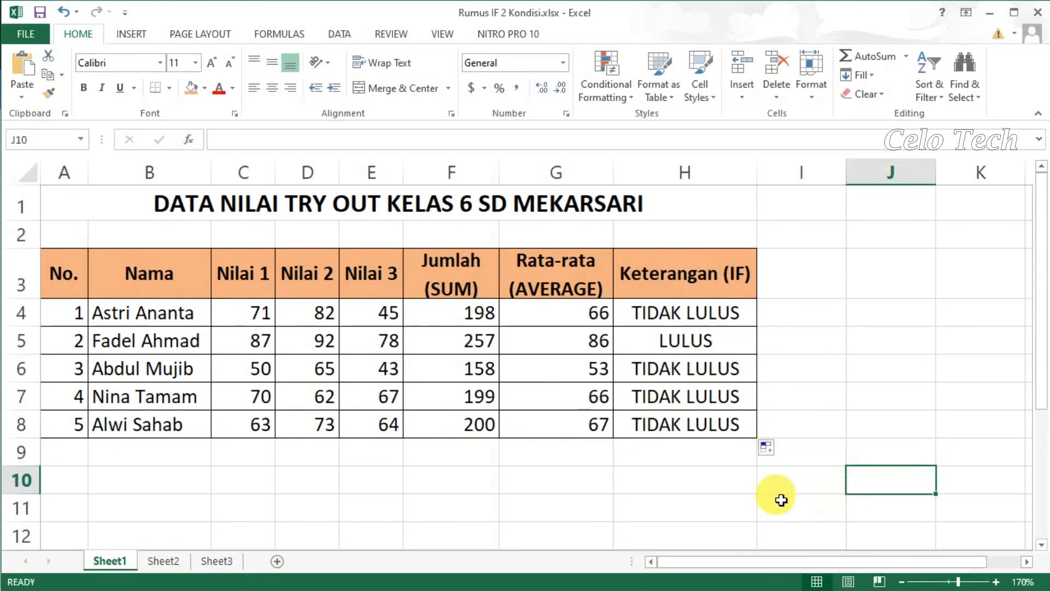